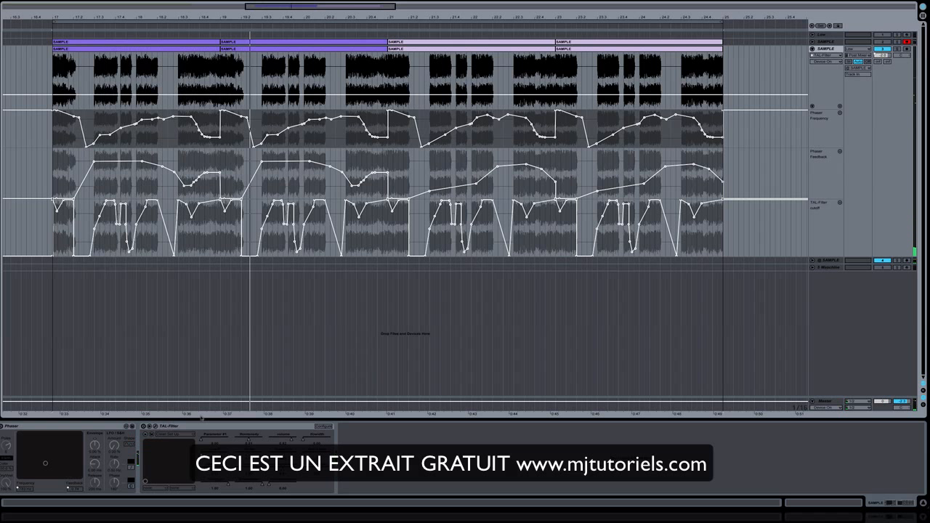
- Switch on the TAL-Filter and Phaser devices of the SAMPLE track and save the Live Set
{"action": "left_click", "coordinate": [144, 427]}
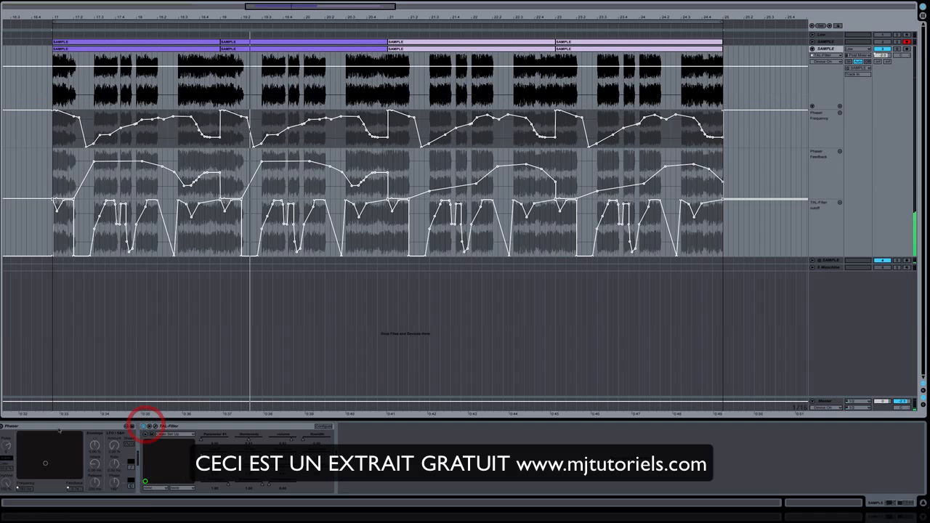
{"action": "left_click", "coordinate": [2, 428]}
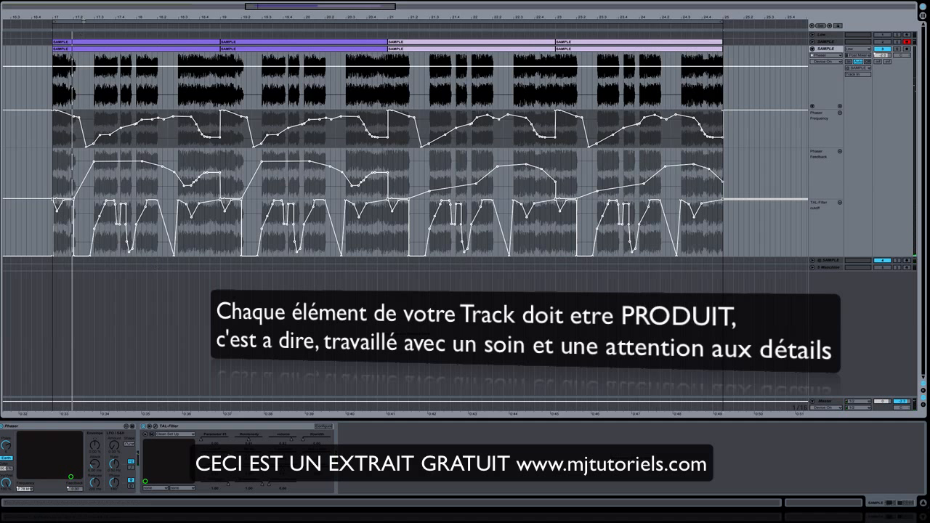
{"action": "left_click", "coordinate": [18, 0]}
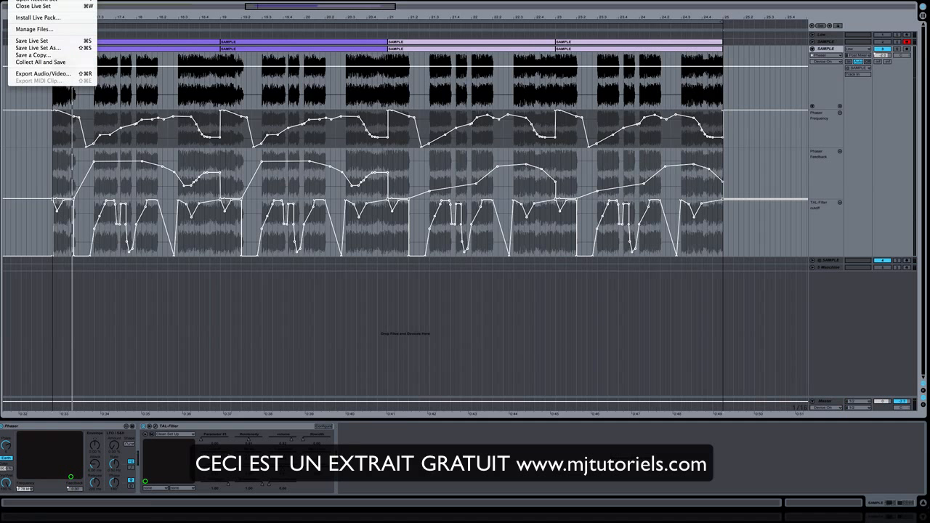
{"action": "left_click", "coordinate": [33, 40]}
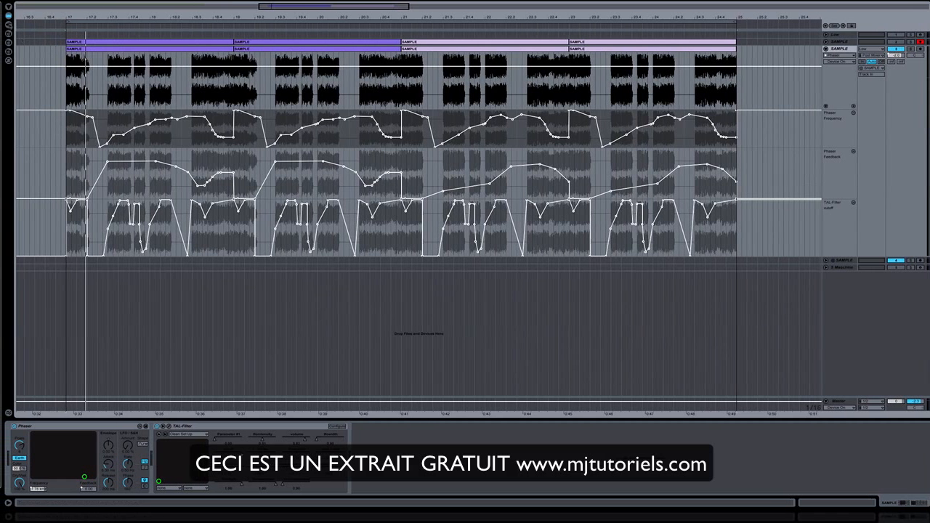
- Insert an EQ Eight from the audio effects ahead of the Phaser on the SAMPLE track
{"action": "left_click", "coordinate": [9, 16]}
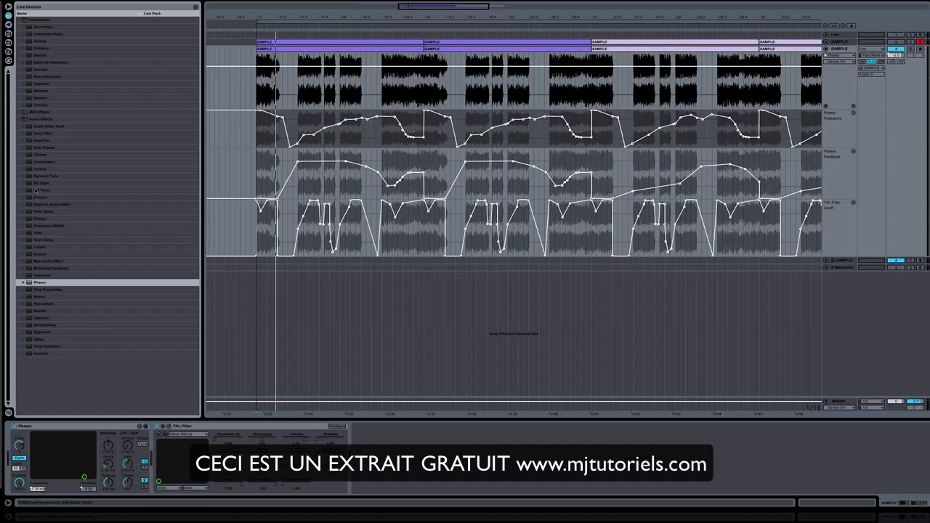
{"action": "left_click", "coordinate": [36, 185]}
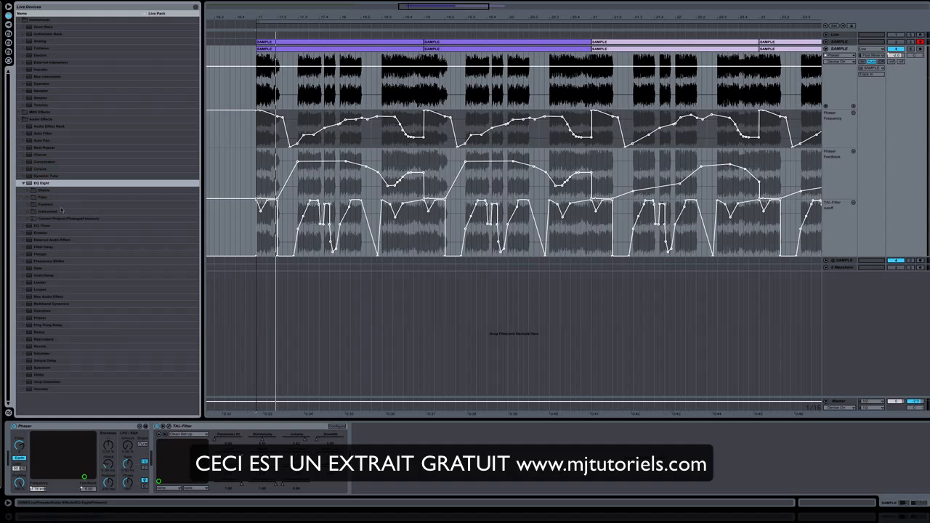
{"action": "left_click", "coordinate": [23, 184]}
{"action": "left_click_drag", "start_coordinate": [35, 184], "coordinate": [18, 427]}
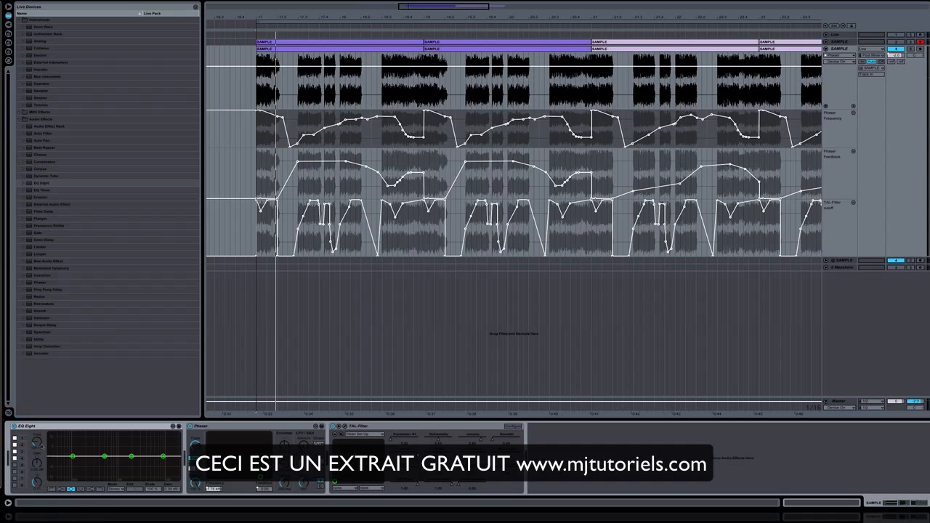
- Turn off EQ Eight bands 2 to 4, make band 1 a low cut with a slightly higher frequency, and audition it
{"action": "left_click", "coordinate": [15, 458]}
{"action": "left_click", "coordinate": [15, 445]}
{"action": "left_click", "coordinate": [15, 452]}
{"action": "left_click", "coordinate": [52, 489]}
{"action": "mouse_move", "coordinate": [72, 459]}
{"action": "left_mouse_down"}
{"action": "mouse_move", "coordinate": [92, 460]}
{"action": "mouse_move", "coordinate": [82, 459]}
{"action": "left_mouse_up"}
{"action": "key", "text": "space"}
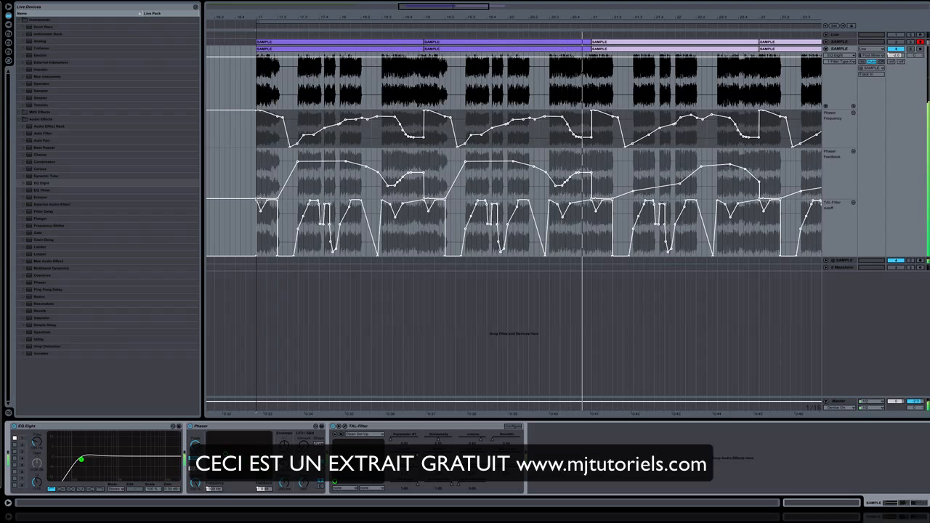
{"action": "key", "text": "space"}
- Delete the EQ Eight device from the SAMPLE track
{"action": "left_click", "coordinate": [81, 427]}
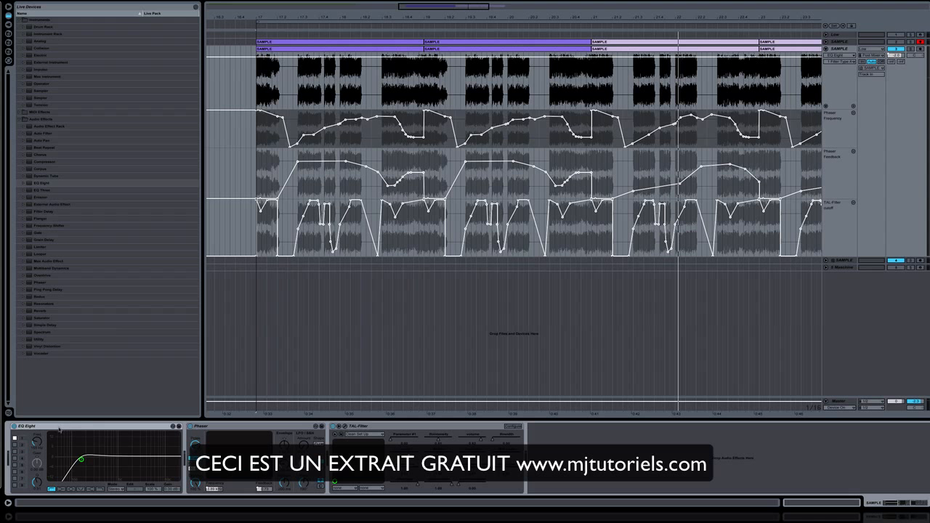
{"action": "left_click", "coordinate": [61, 427]}
{"action": "key", "text": "Delete"}
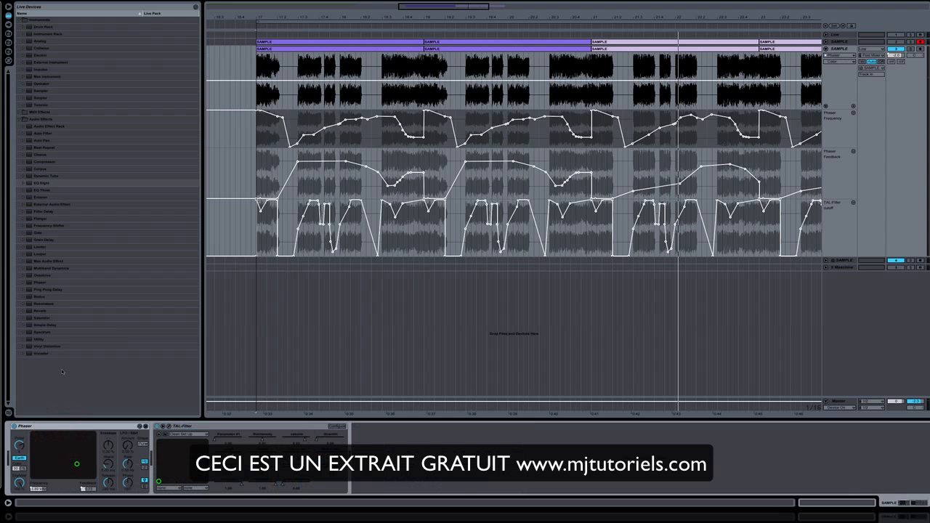
- Load the IIEQProTrueStereoVST plug-in from the DDMF folder onto the SAMPLE track ahead of the Phaser
{"action": "left_click", "coordinate": [21, 121]}
{"action": "left_click", "coordinate": [8, 25]}
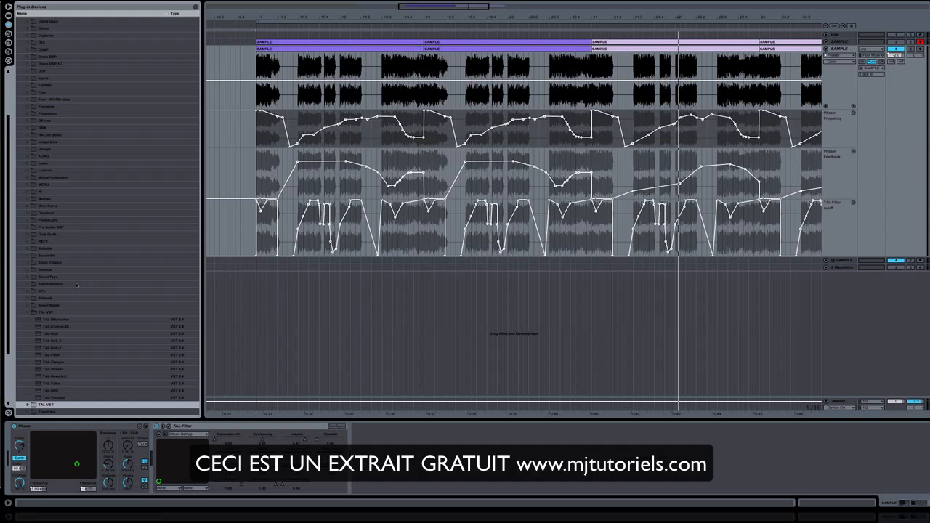
{"action": "left_click", "coordinate": [29, 313]}
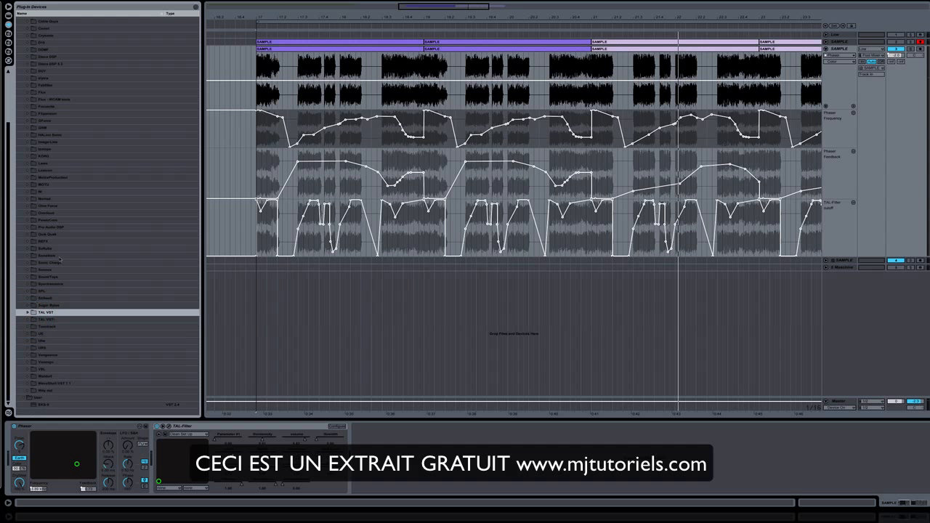
{"action": "scroll", "coordinate": [61, 260], "scroll_direction": "up", "scroll_amount": 5}
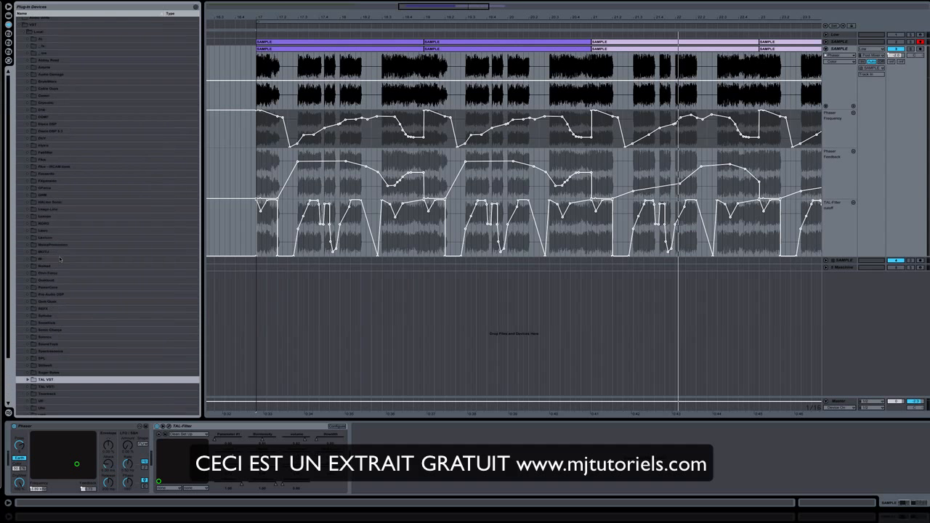
{"action": "left_click", "coordinate": [29, 119]}
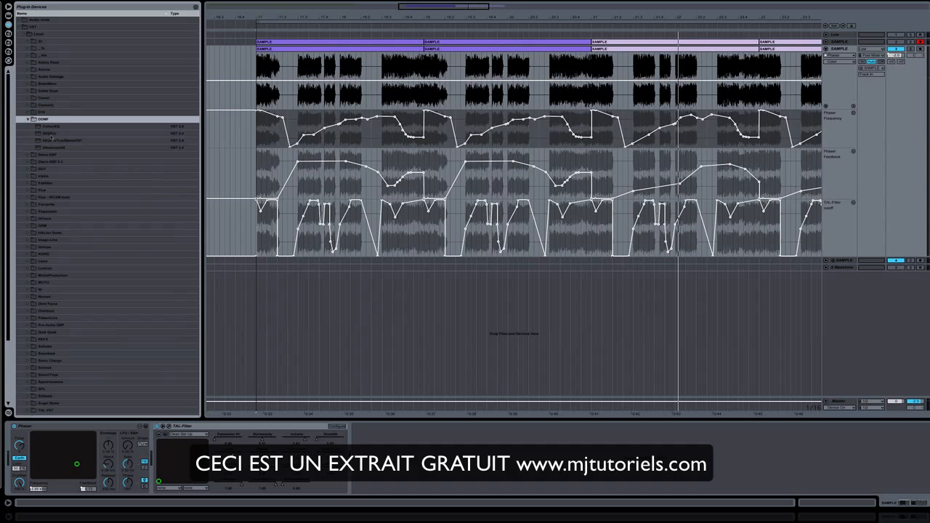
{"action": "left_click", "coordinate": [64, 135]}
{"action": "left_click", "coordinate": [56, 209]}
{"action": "left_click", "coordinate": [58, 141]}
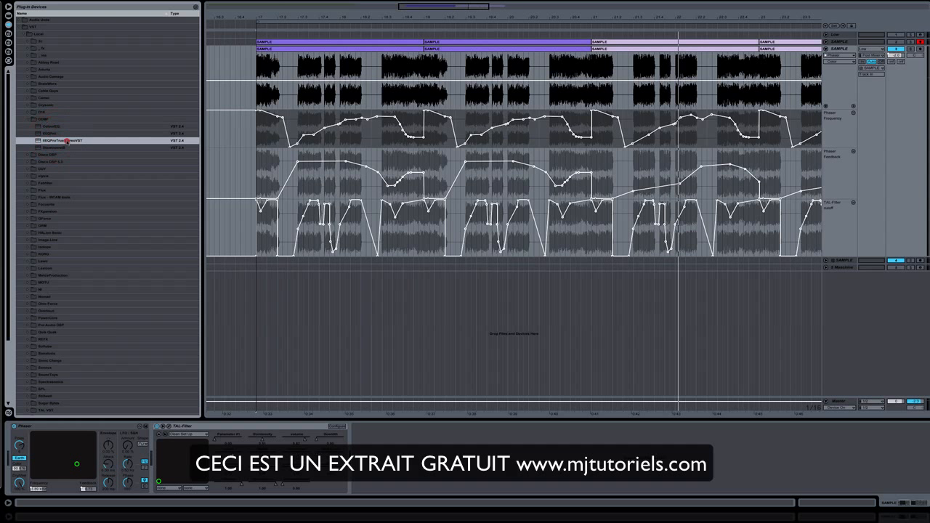
{"action": "double_click", "coordinate": [58, 140]}
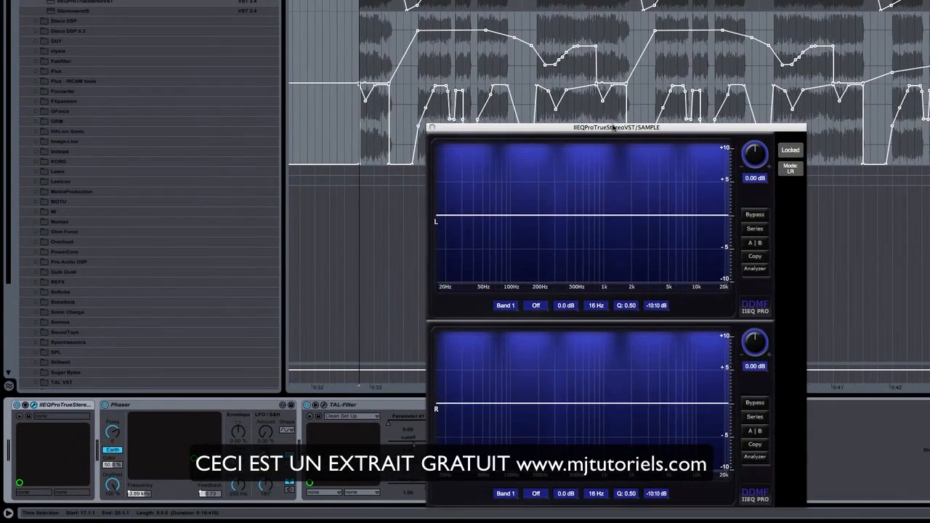
- Reposition the equalizer window so both channels are fully visible and enable the analyzer for the L and R channels
{"action": "left_click_drag", "start_coordinate": [613, 127], "coordinate": [478, 0]}
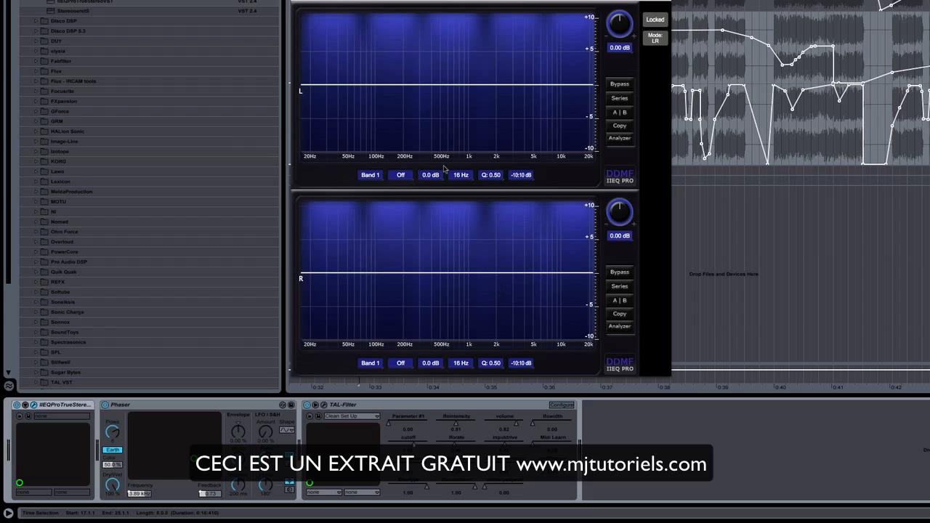
{"action": "left_click_drag", "start_coordinate": [449, 0], "coordinate": [449, 1]}
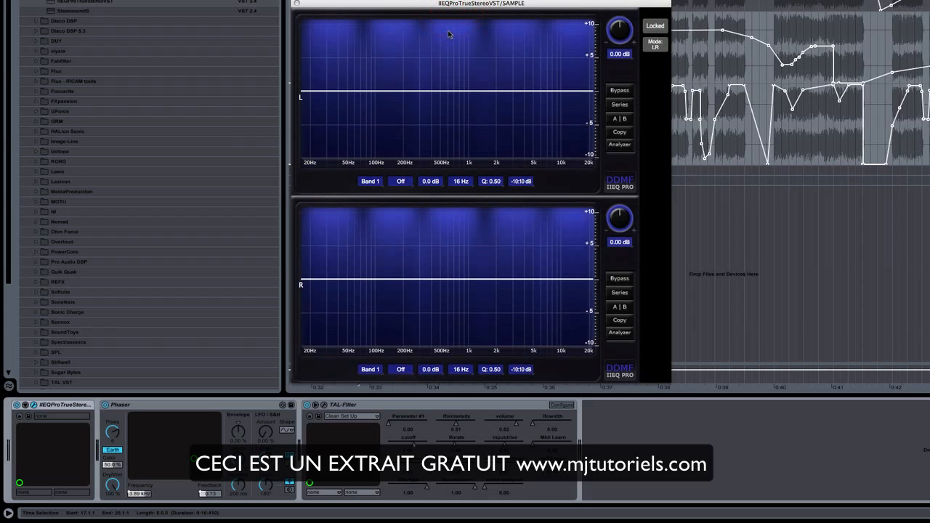
{"action": "left_click", "coordinate": [618, 145]}
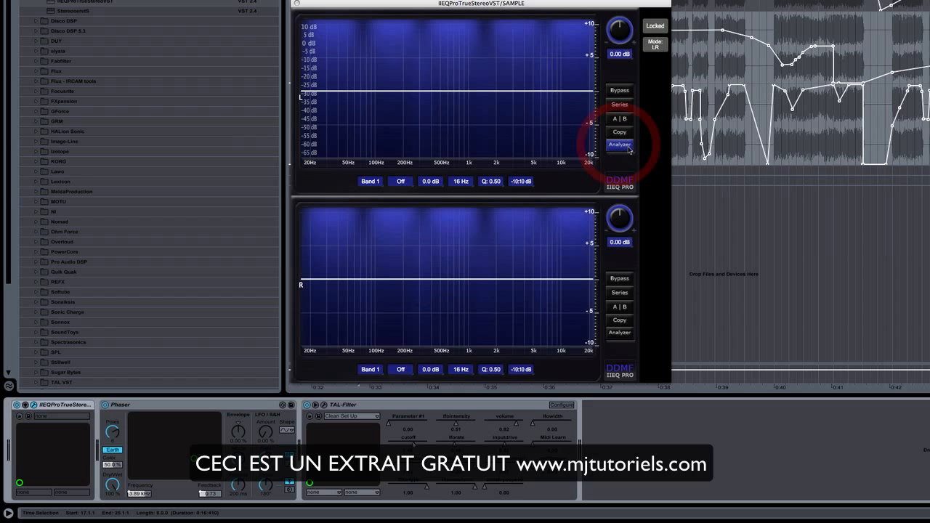
{"action": "left_click", "coordinate": [622, 334]}
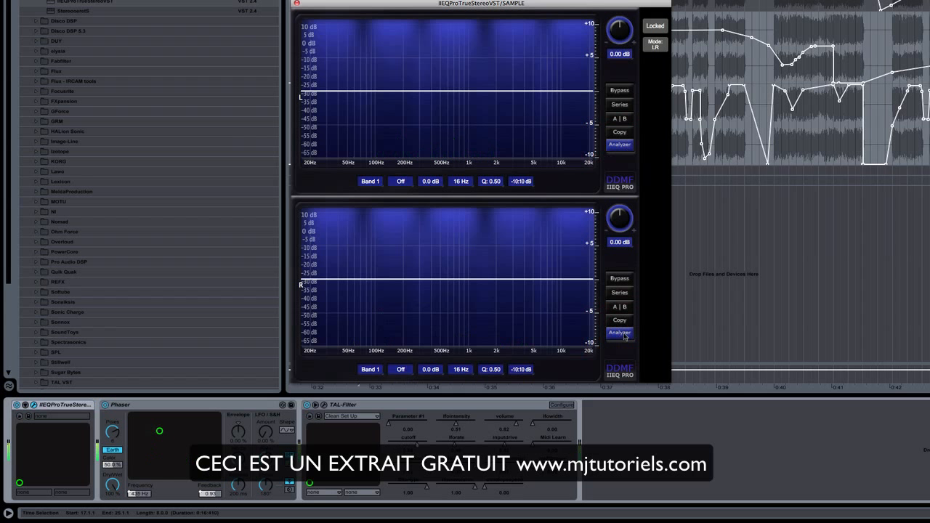
{"action": "key", "text": "space"}
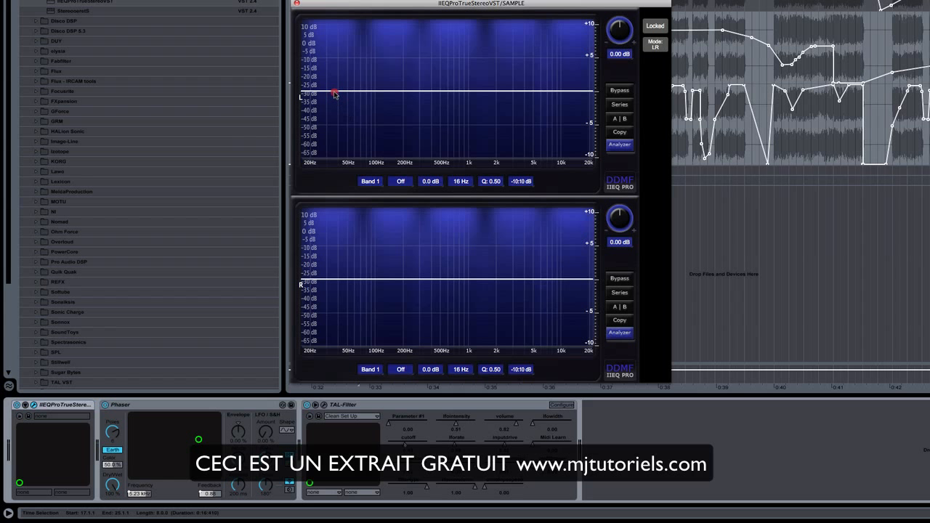
- Add an HPF24 band to each channel, with the cutoff at 89 Hz on L and 73 Hz on R
{"action": "left_click", "coordinate": [336, 92]}
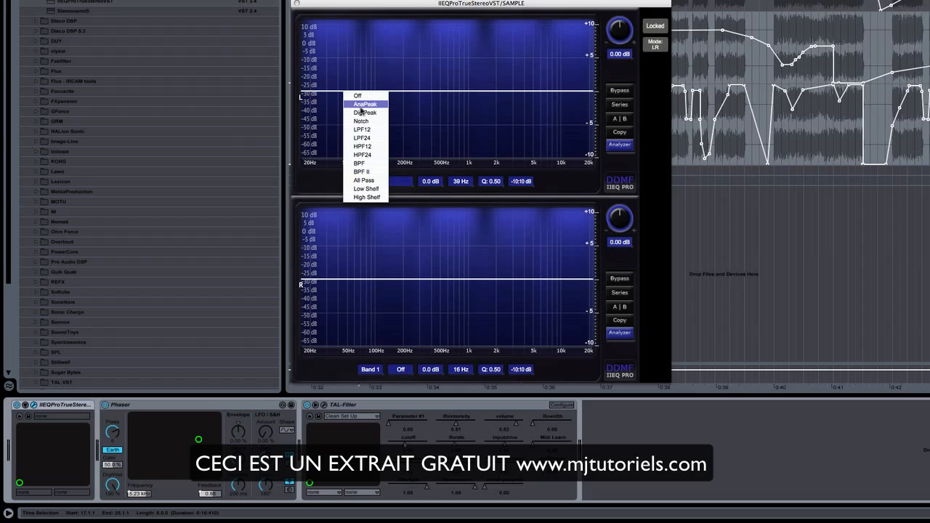
{"action": "left_click", "coordinate": [377, 155]}
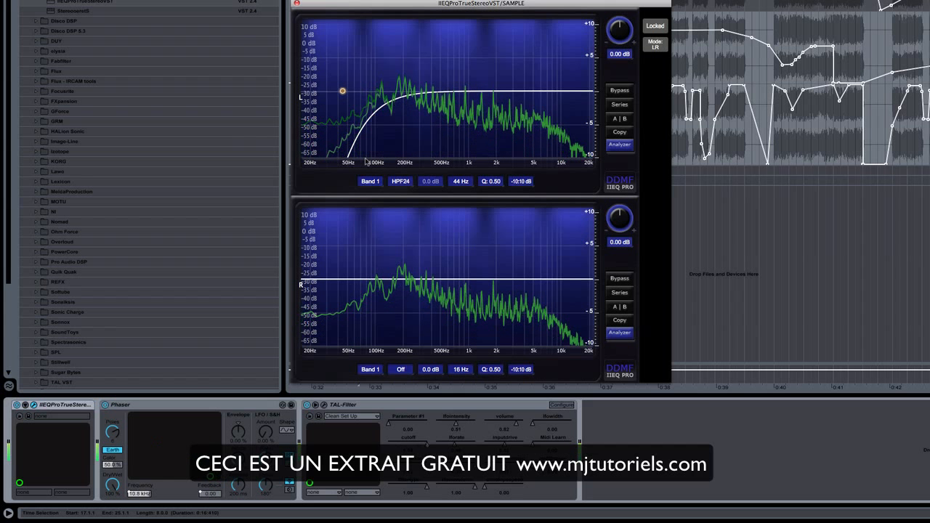
{"action": "left_click", "coordinate": [362, 284]}
{"action": "left_click", "coordinate": [357, 274]}
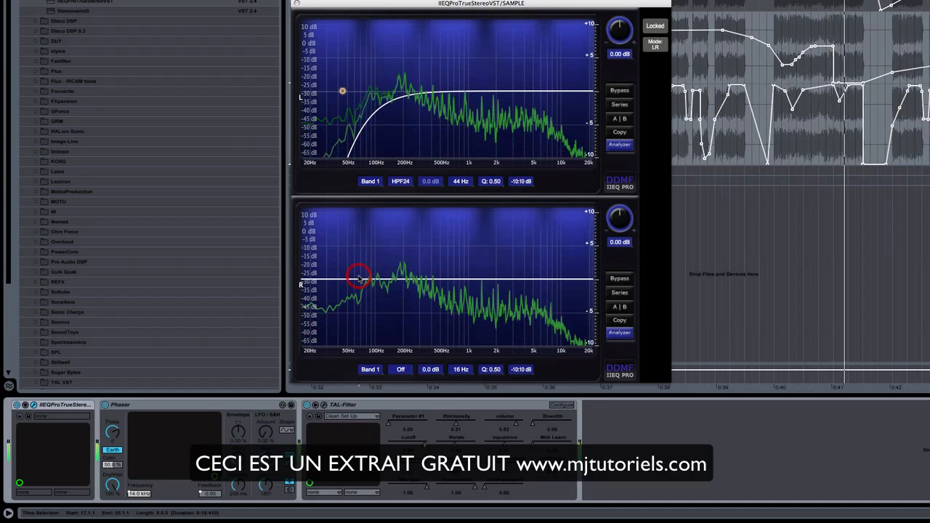
{"action": "right_click", "coordinate": [350, 278]}
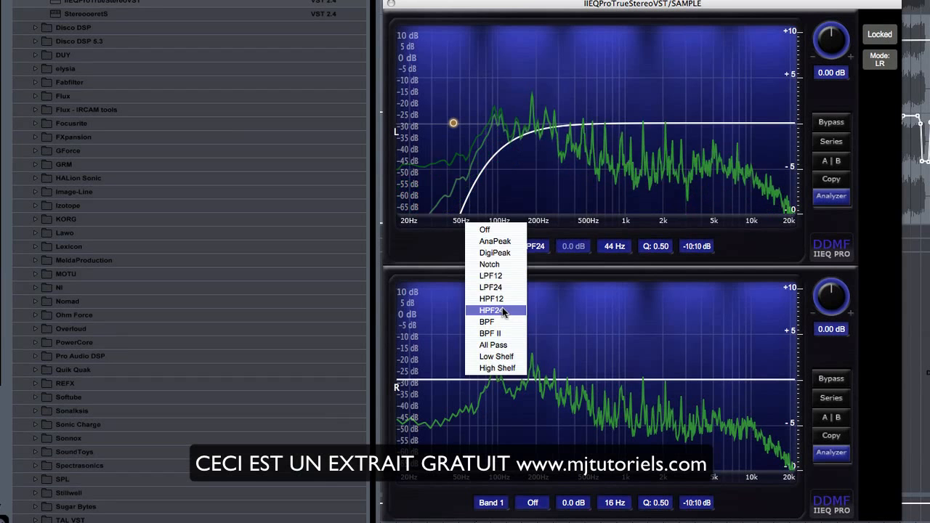
{"action": "left_click", "coordinate": [379, 228]}
{"action": "left_click_drag", "start_coordinate": [464, 379], "coordinate": [484, 380]}
{"action": "left_click_drag", "start_coordinate": [452, 122], "coordinate": [492, 122]}
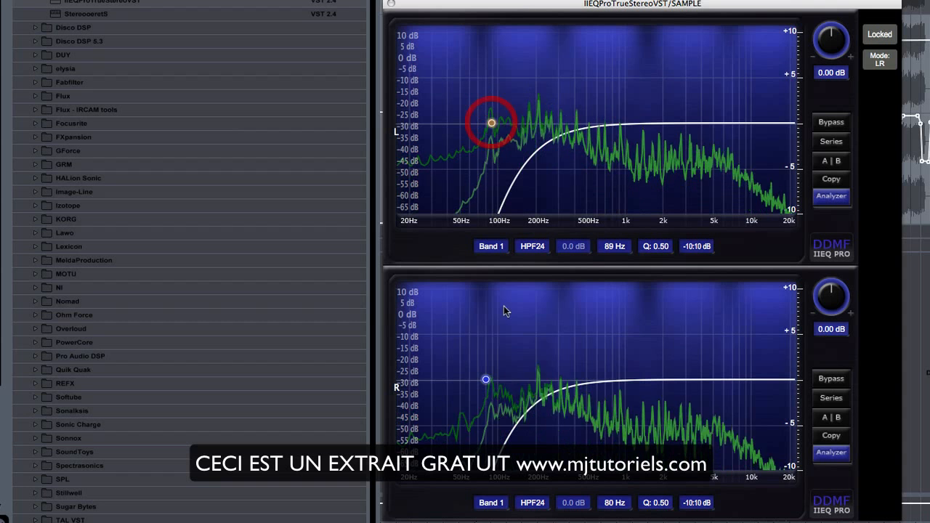
{"action": "mouse_move", "coordinate": [484, 371]}
{"action": "left_mouse_down"}
{"action": "mouse_move", "coordinate": [501, 381]}
{"action": "mouse_move", "coordinate": [477, 380]}
{"action": "left_mouse_up"}
- Try a second band as an LPF12 at 14294 Hz on the R channel, and set that band to Off
{"action": "left_click", "coordinate": [648, 378]}
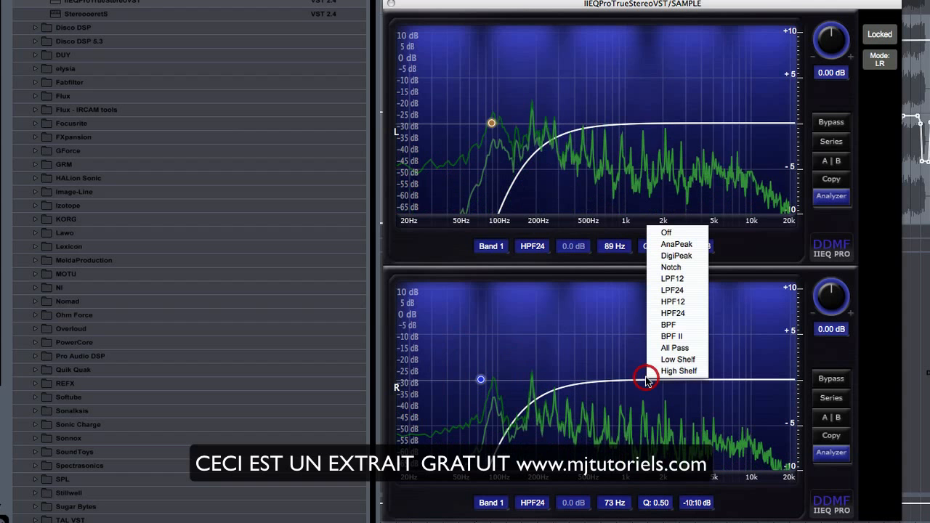
{"action": "left_click", "coordinate": [686, 279]}
{"action": "left_click_drag", "start_coordinate": [646, 380], "coordinate": [749, 343]}
{"action": "left_click_drag", "start_coordinate": [754, 379], "coordinate": [770, 380]}
{"action": "right_click", "coordinate": [770, 380]}
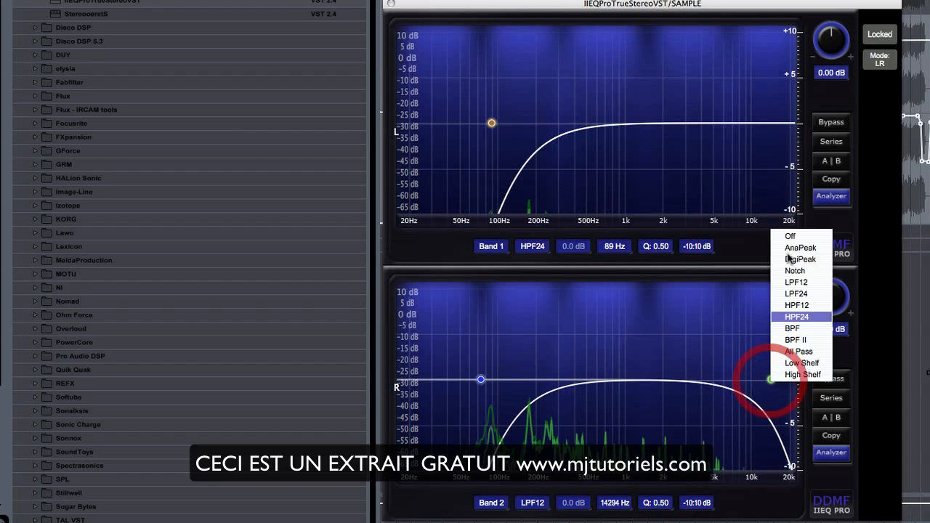
{"action": "left_click", "coordinate": [789, 240]}
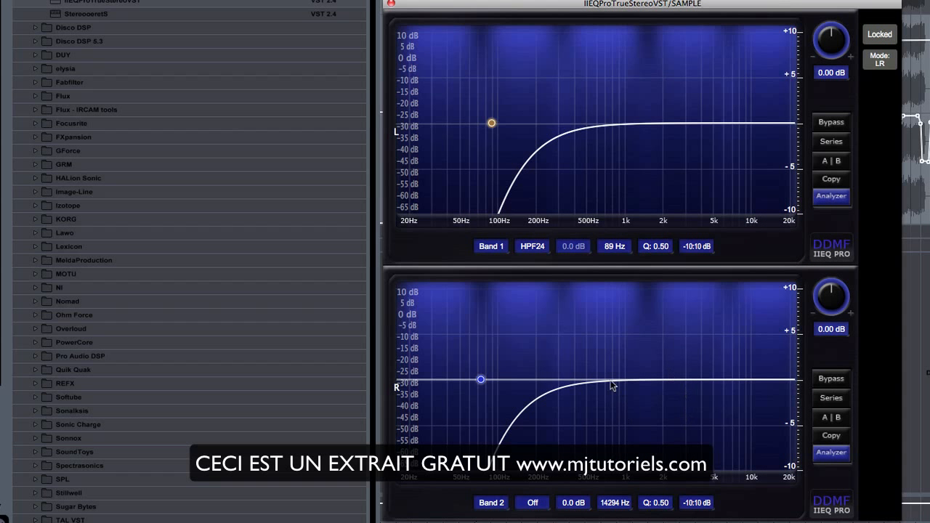
- Lower the R channel's HPF24 cutoff to 69 Hz while keeping the L channel's at 89 Hz
{"action": "left_click", "coordinate": [490, 125]}
{"action": "left_click_drag", "start_coordinate": [486, 123], "coordinate": [491, 123]}
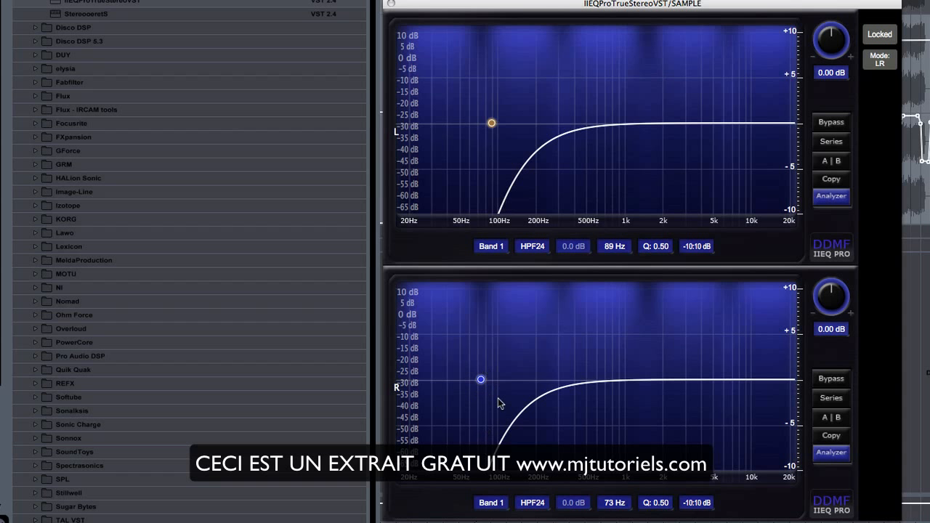
{"action": "left_click", "coordinate": [479, 380]}
{"action": "left_click_drag", "start_coordinate": [480, 381], "coordinate": [482, 381]}
{"action": "mouse_move", "coordinate": [481, 381]}
{"action": "left_mouse_down"}
{"action": "mouse_move", "coordinate": [601, 382]}
{"action": "mouse_move", "coordinate": [478, 380]}
{"action": "left_mouse_up"}
{"action": "mouse_move", "coordinate": [492, 123]}
{"action": "left_mouse_down"}
{"action": "mouse_move", "coordinate": [650, 125]}
{"action": "mouse_move", "coordinate": [491, 123]}
{"action": "left_mouse_up"}
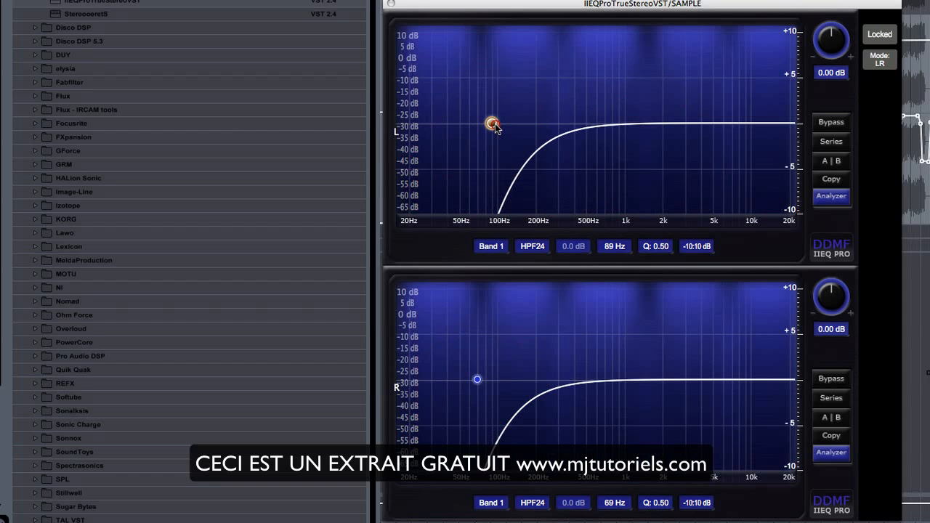
- Set the HPF24 cutoff to 118 Hz on R and 79 Hz on L, and turn off both channels' analyzers
{"action": "left_click_drag", "start_coordinate": [477, 379], "coordinate": [506, 380]}
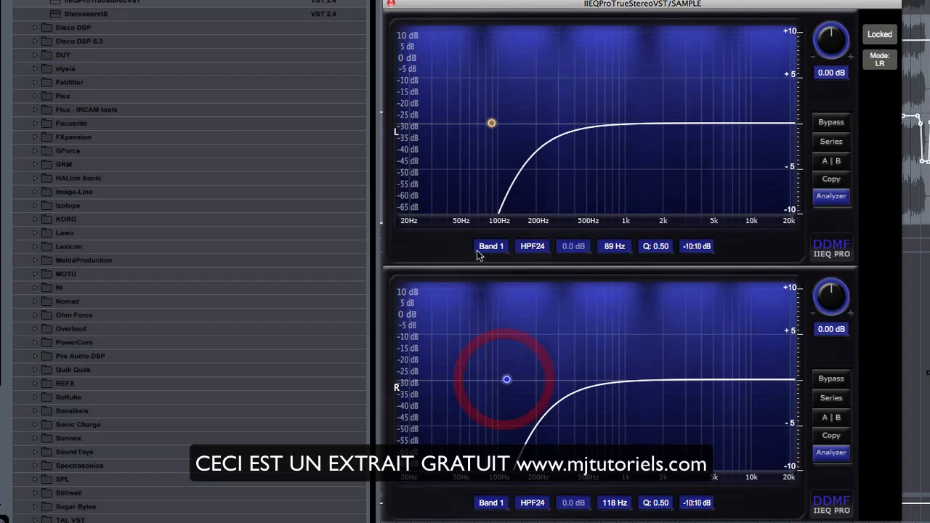
{"action": "left_click_drag", "start_coordinate": [492, 125], "coordinate": [484, 125]}
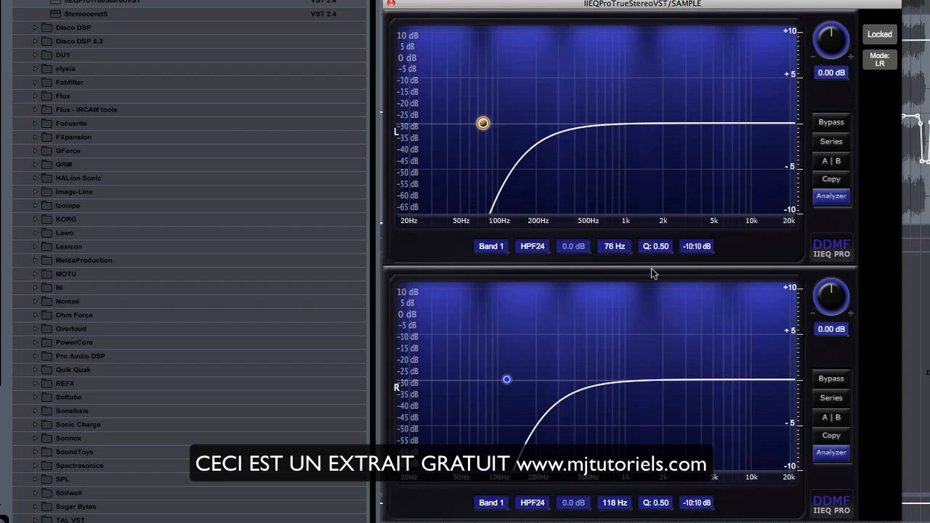
{"action": "left_click", "coordinate": [844, 196]}
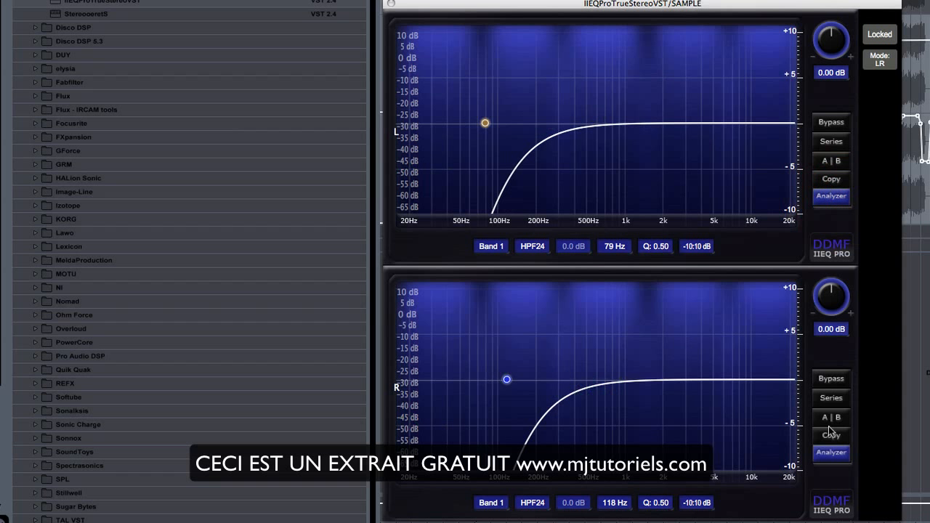
{"action": "left_click", "coordinate": [831, 196]}
{"action": "left_click", "coordinate": [829, 456]}
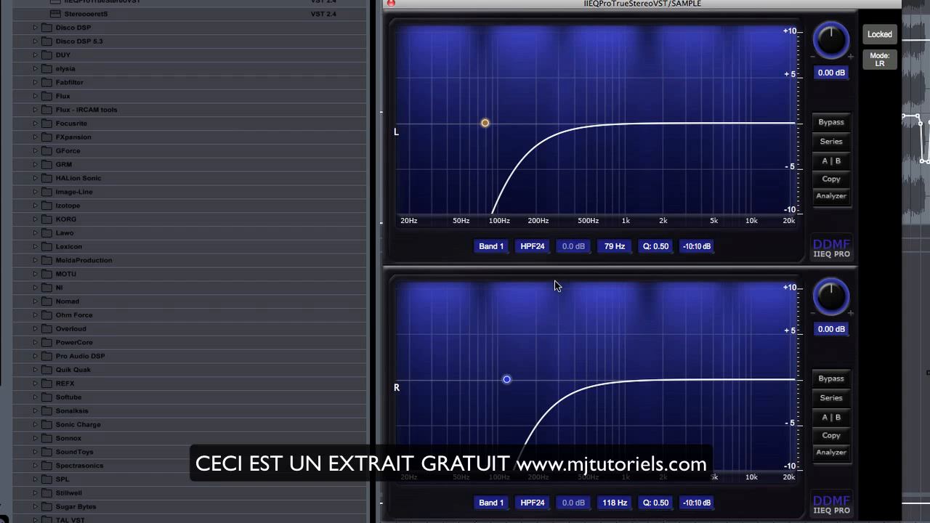
- Close the equalizer's editor and compare the SAMPLE track's sound with the true-stereo equalizer off and on
{"action": "left_click", "coordinate": [880, 63]}
{"action": "left_click", "coordinate": [879, 63]}
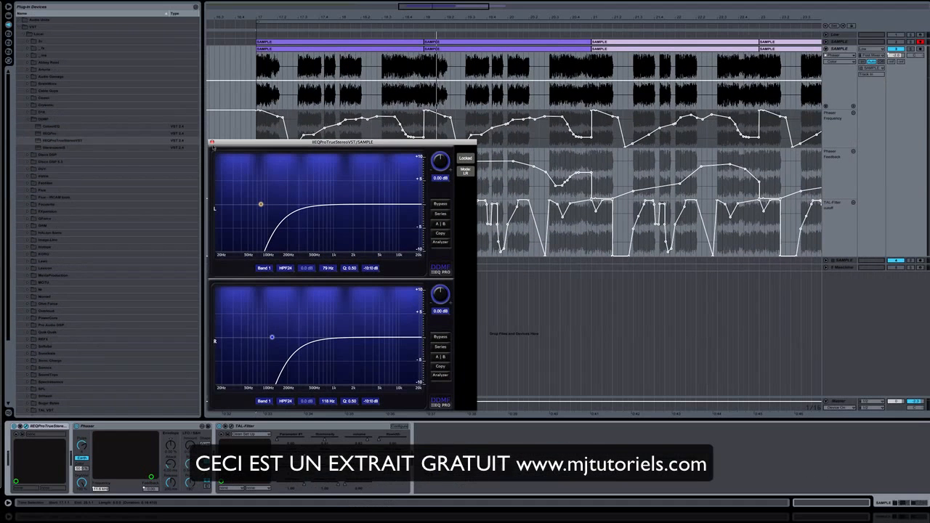
{"action": "left_click", "coordinate": [211, 143]}
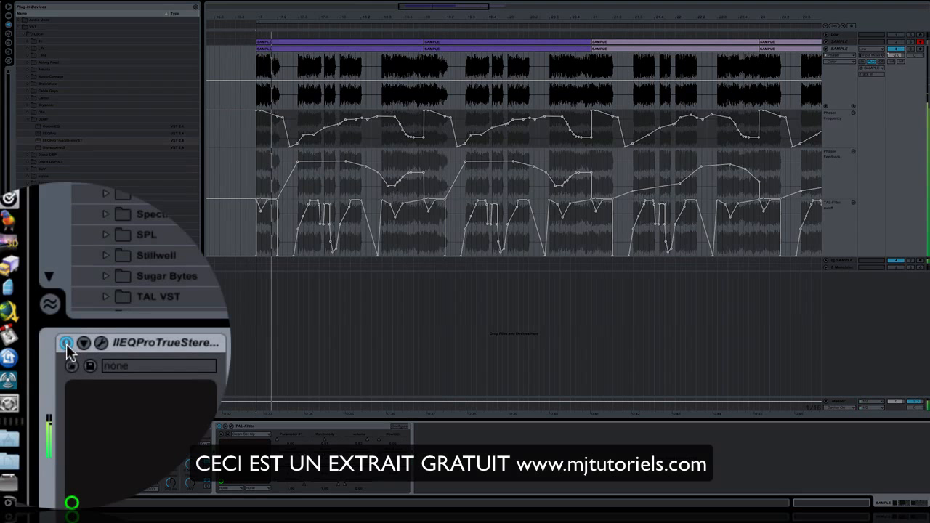
{"action": "left_click", "coordinate": [15, 426]}
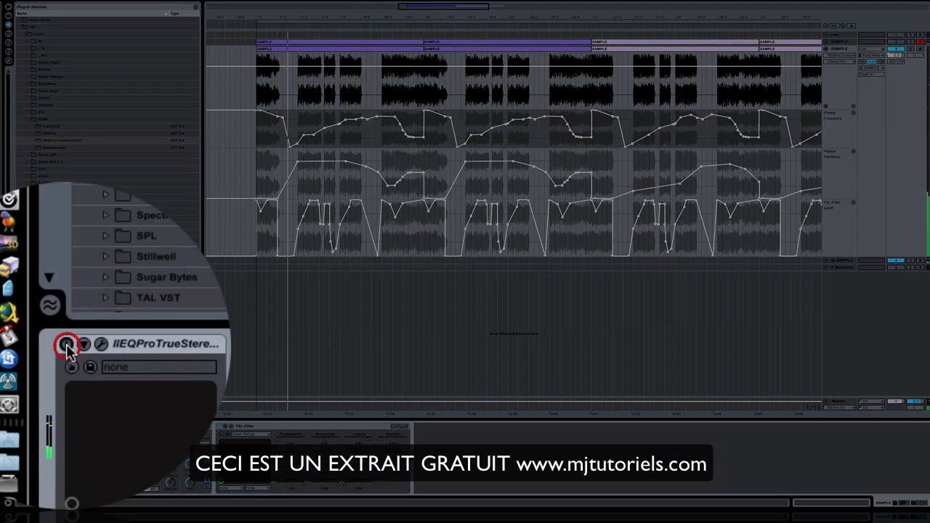
{"action": "left_click", "coordinate": [66, 344]}
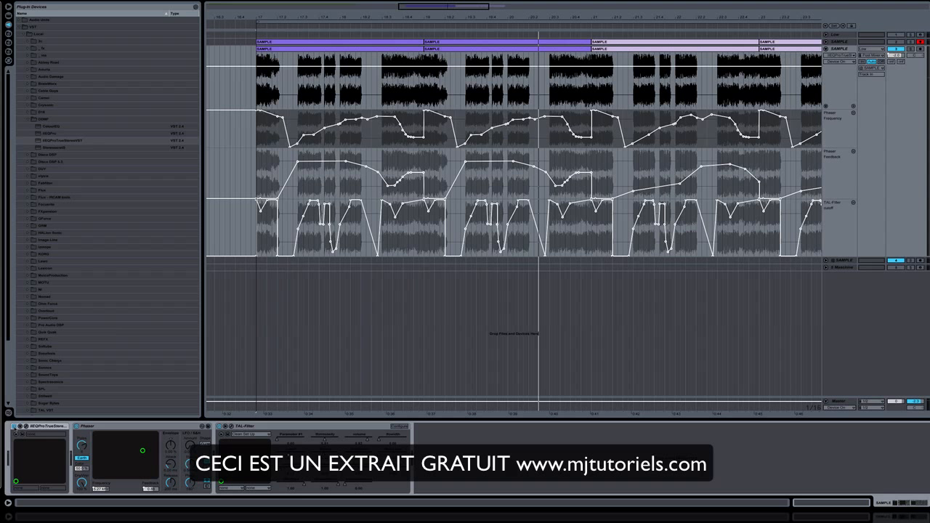
{"action": "key", "text": "space"}
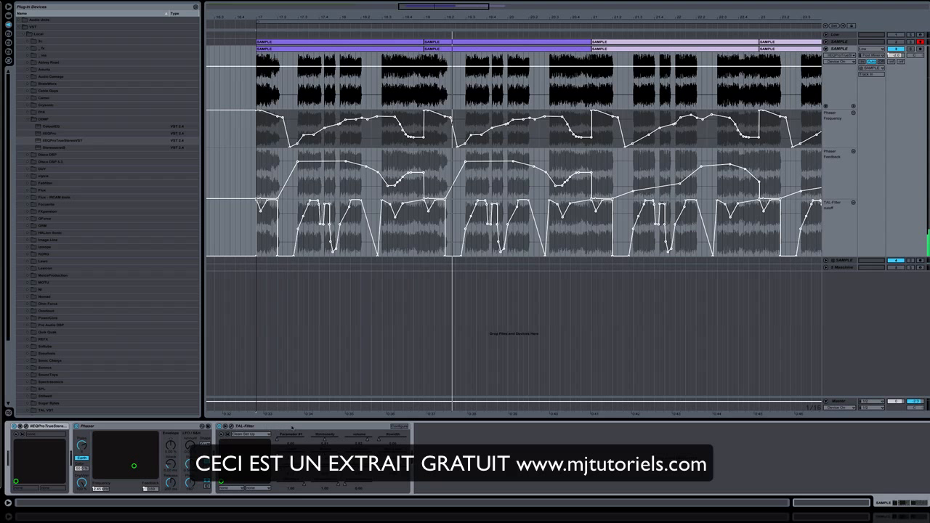
- Try the Sugar Bytes WOW filter at the end of the SAMPLE track's effects chain, after TAL-Filter
{"action": "key", "text": "F18"}
{"action": "left_click", "coordinate": [29, 118]}
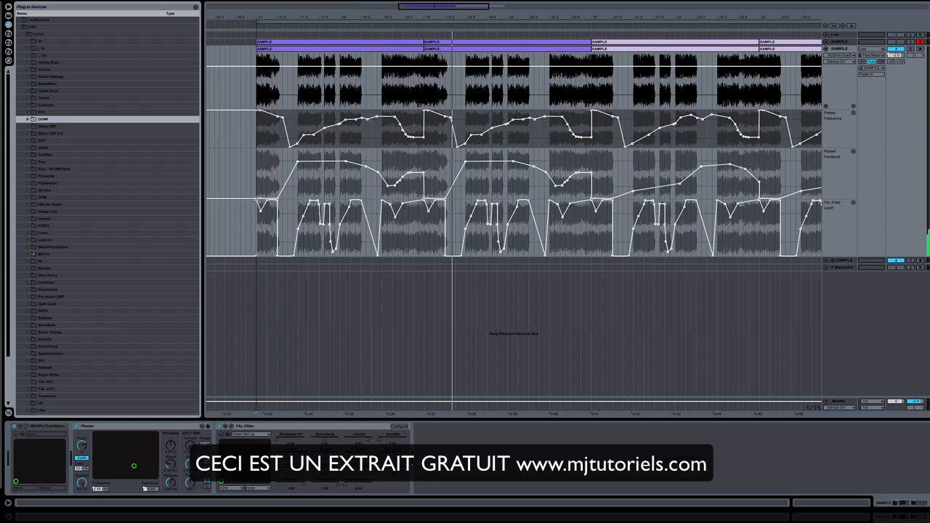
{"action": "scroll", "coordinate": [107, 218], "scroll_direction": "down", "scroll_amount": 3}
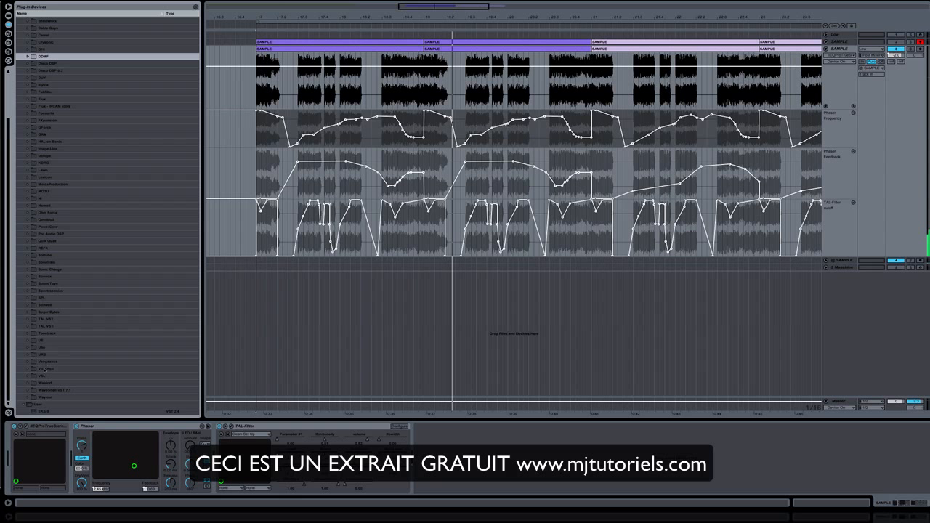
{"action": "left_click", "coordinate": [29, 313]}
{"action": "left_click", "coordinate": [46, 368]}
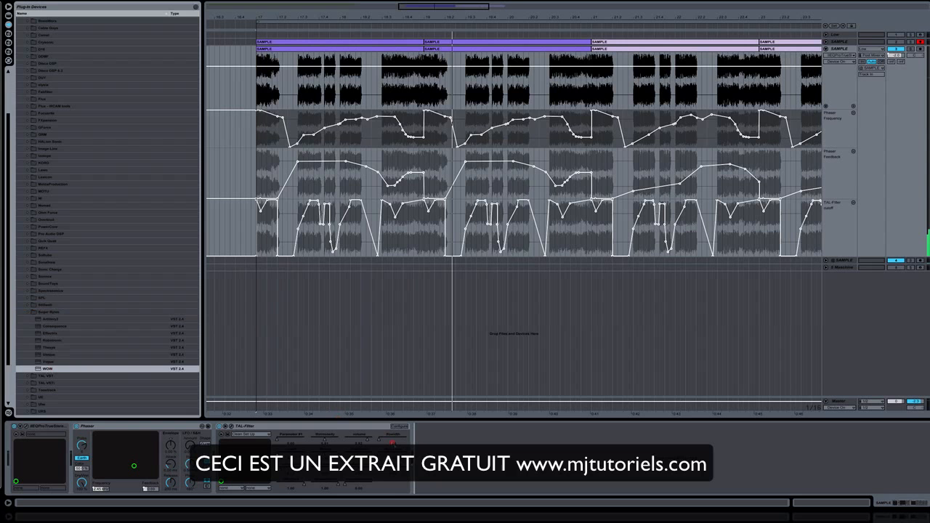
{"action": "left_click_drag", "start_coordinate": [46, 369], "coordinate": [491, 452]}
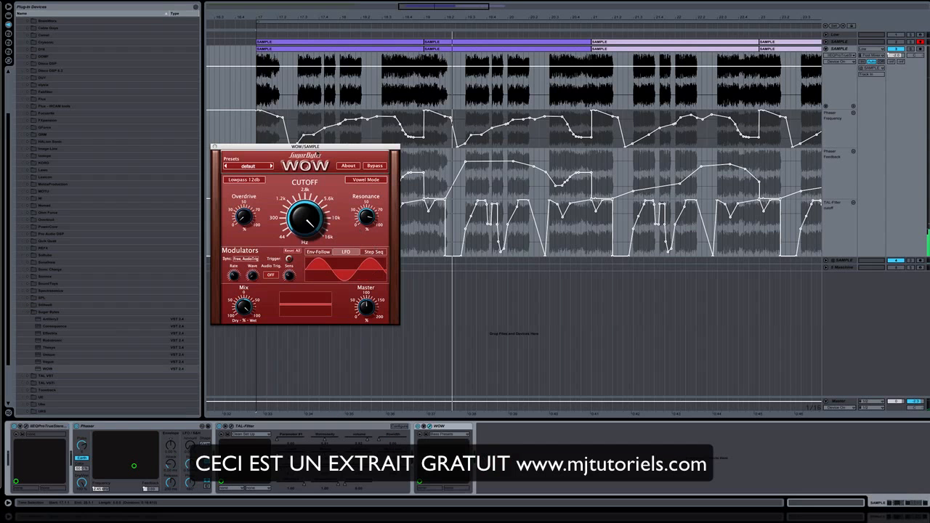
{"action": "left_click_drag", "start_coordinate": [318, 146], "coordinate": [325, 198]}
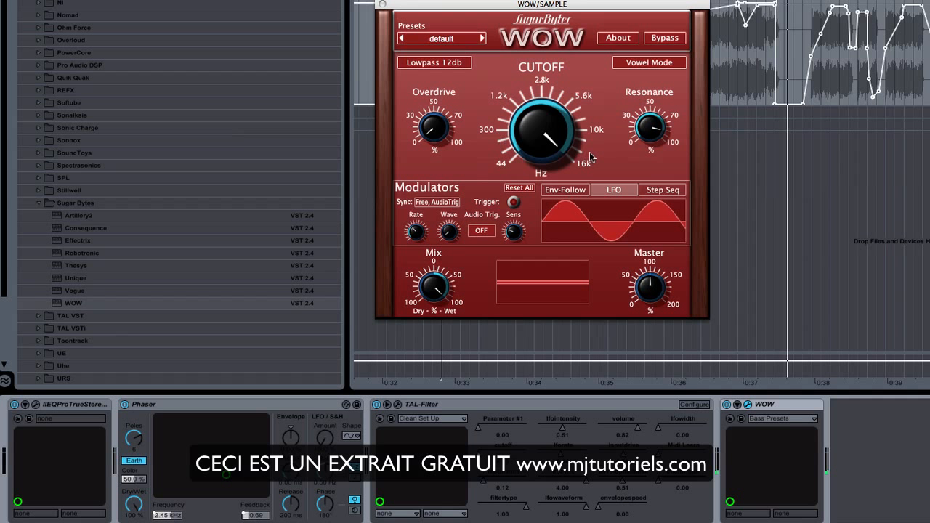
- Try WOW's Lowpass 12db filter with resonance at 0%, cutoff near 10 kHz and a slight overdrive
{"action": "left_click_drag", "start_coordinate": [657, 127], "coordinate": [612, 269]}
{"action": "left_click_drag", "start_coordinate": [646, 128], "coordinate": [643, 198]}
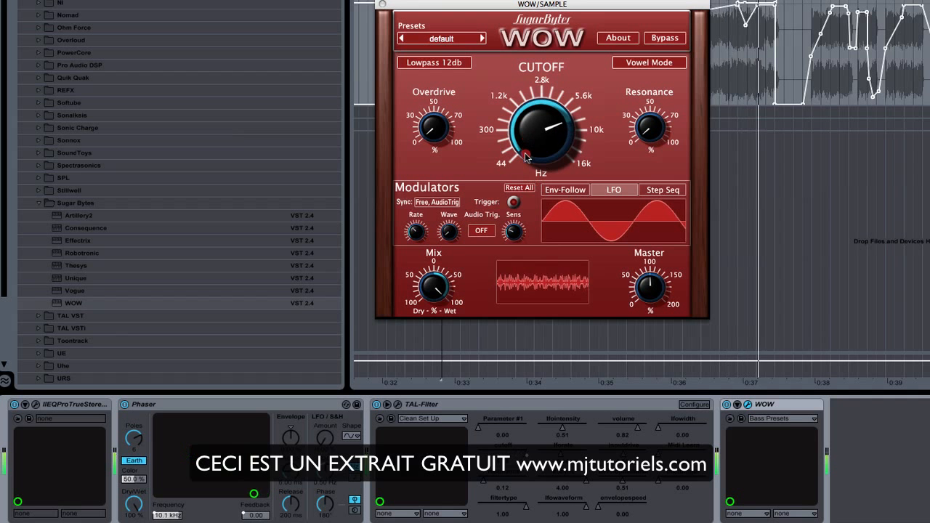
{"action": "left_click_drag", "start_coordinate": [525, 163], "coordinate": [538, 136]}
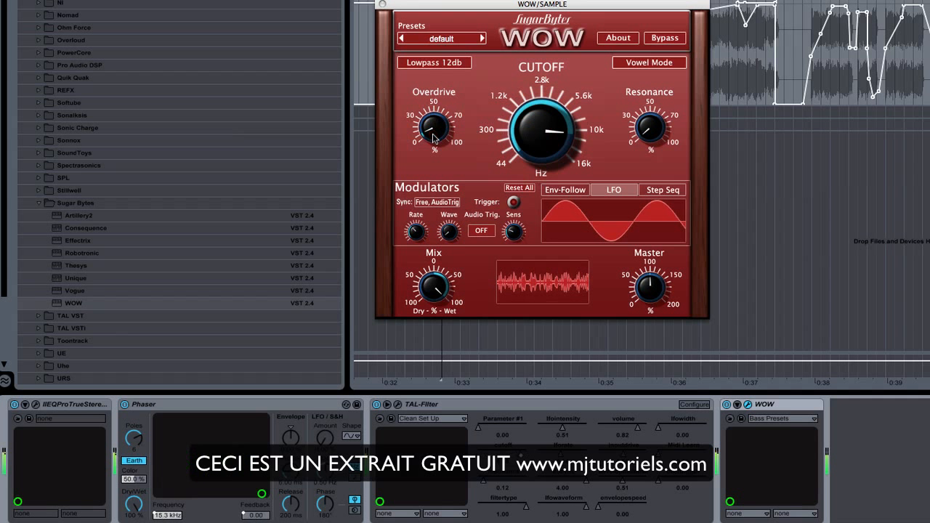
{"action": "left_click_drag", "start_coordinate": [452, 137], "coordinate": [427, 135]}
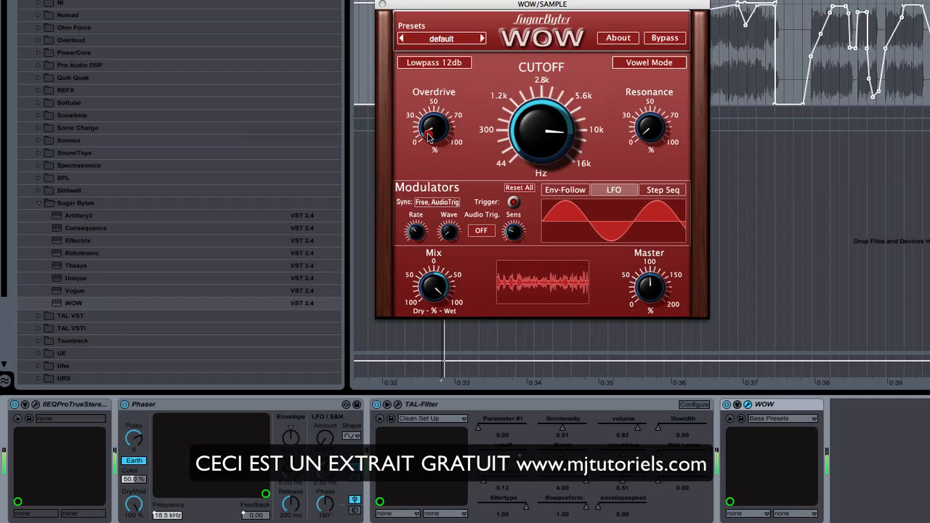
{"action": "mouse_move", "coordinate": [535, 124]}
{"action": "left_mouse_down"}
{"action": "mouse_move", "coordinate": [535, 90]}
{"action": "mouse_move", "coordinate": [534, 114]}
{"action": "left_mouse_up"}
- Compare the SAMPLE track's playback with the WOW filter off and on
{"action": "left_click", "coordinate": [727, 404]}
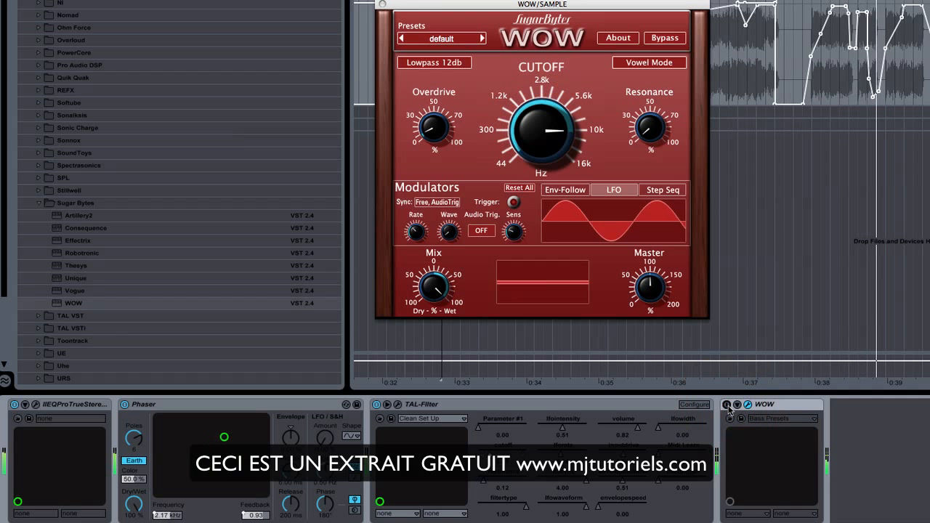
{"action": "left_click", "coordinate": [727, 404]}
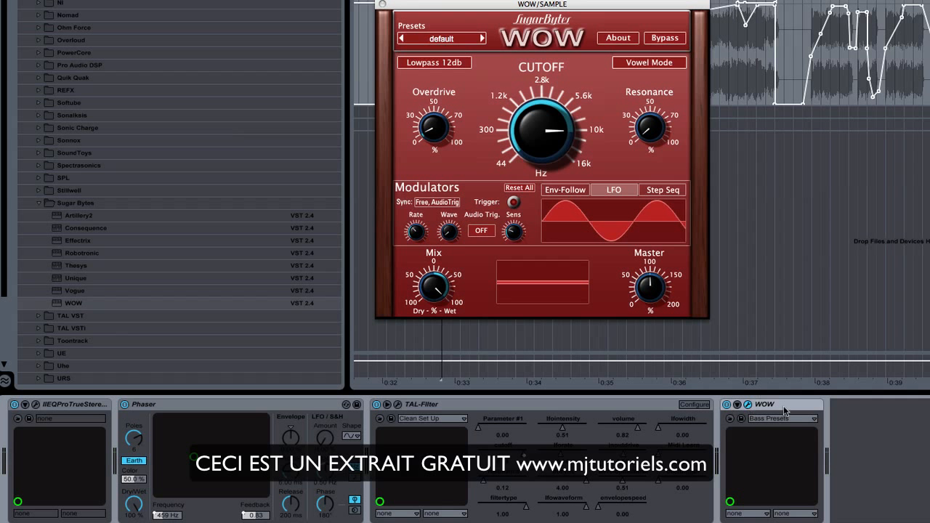
{"action": "left_click", "coordinate": [726, 405]}
{"action": "key", "text": "space"}
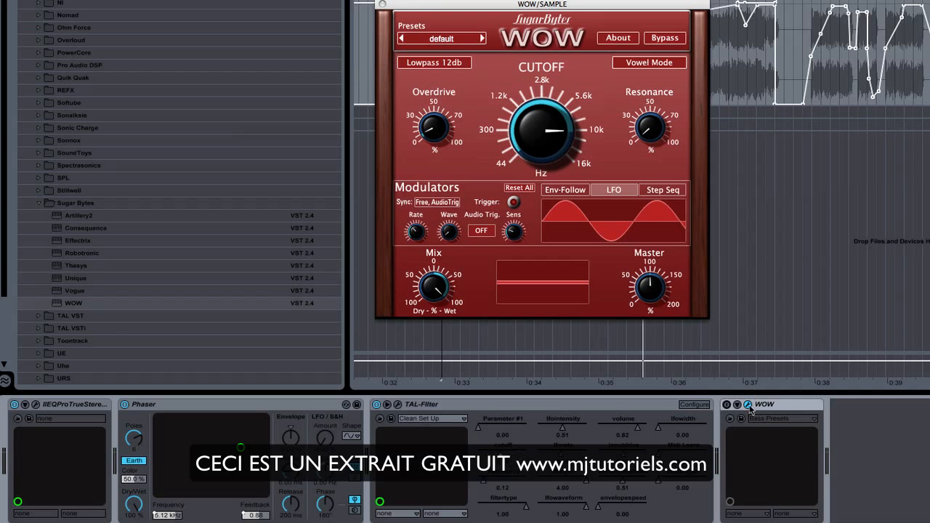
{"action": "left_click", "coordinate": [726, 405]}
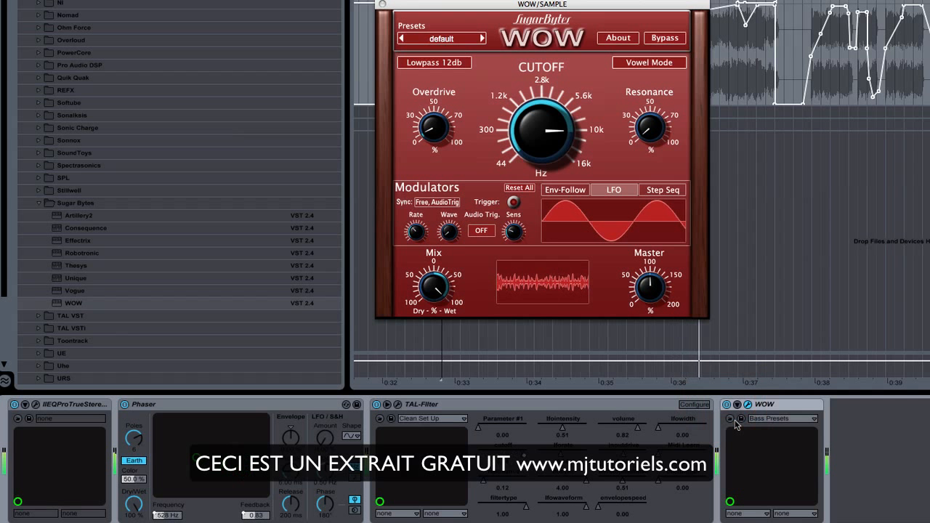
{"action": "key", "text": "space"}
- Fine-tune WOW's cutoff around 10 kHz and close its editor
{"action": "left_click_drag", "start_coordinate": [548, 135], "coordinate": [550, 135]}
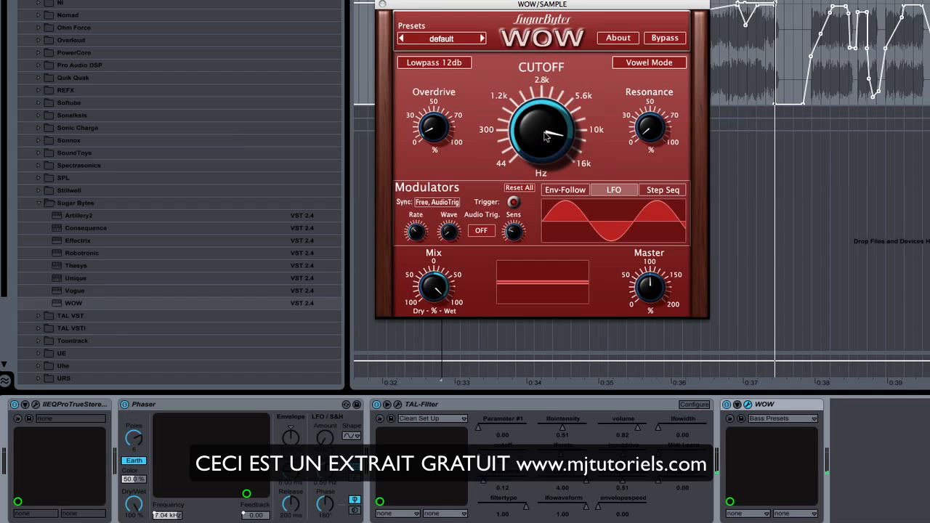
{"action": "mouse_move", "coordinate": [549, 131]}
{"action": "left_mouse_down"}
{"action": "mouse_move", "coordinate": [570, 146]}
{"action": "mouse_move", "coordinate": [546, 134]}
{"action": "mouse_move", "coordinate": [546, 144]}
{"action": "left_mouse_up"}
{"action": "key", "text": "space"}
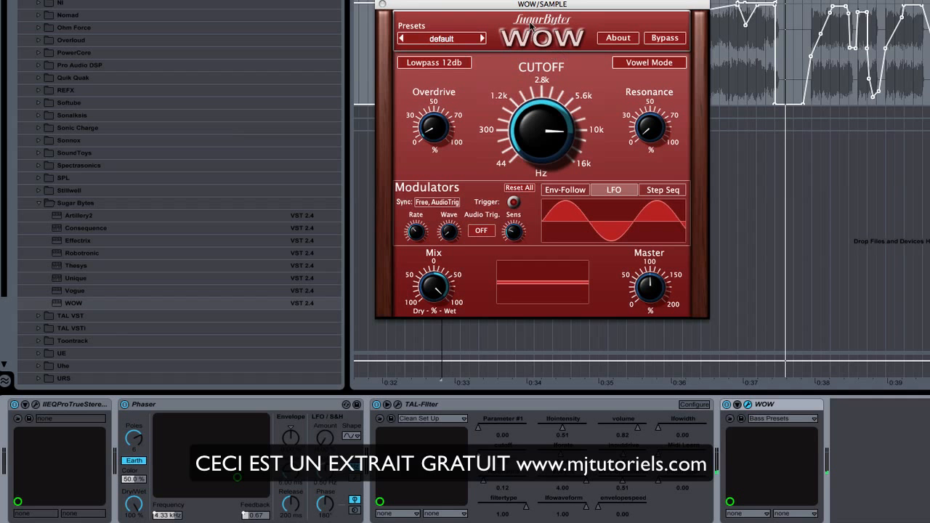
{"action": "left_click", "coordinate": [383, 5]}
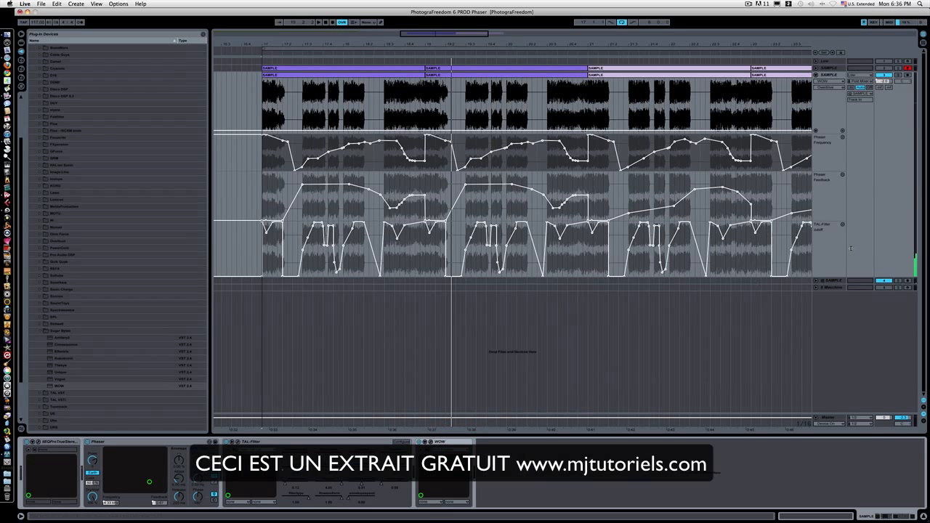
- Play the set while examining the frequency spectrum on the Master track, and return to the SAMPLE track's devices
{"action": "key", "text": "space"}
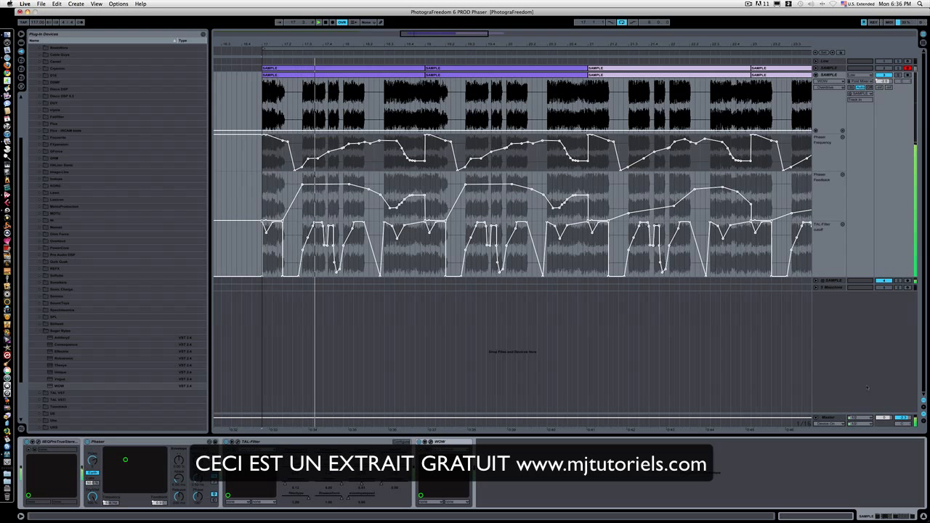
{"action": "left_click", "coordinate": [830, 422]}
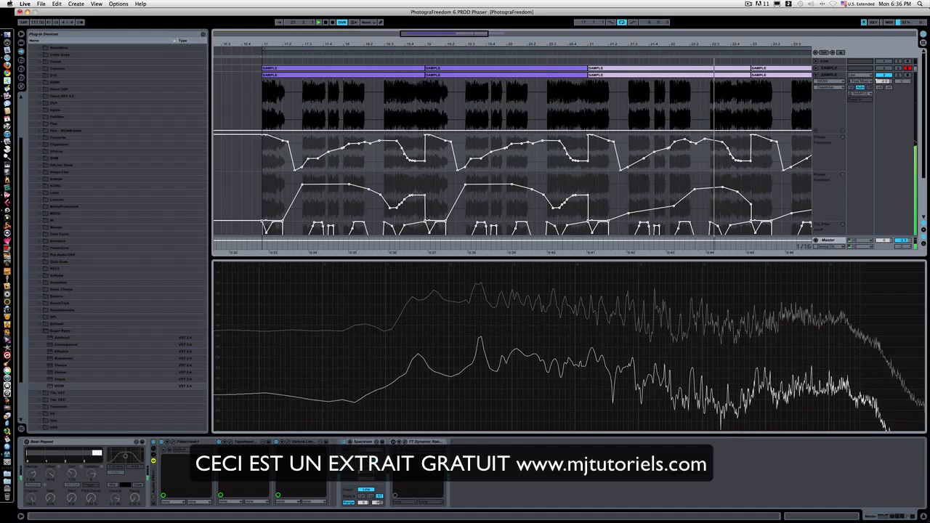
{"action": "left_click", "coordinate": [829, 75]}
- Switch off WOW and delete it from the SAMPLE track's effects chain
{"action": "left_click", "coordinate": [419, 442]}
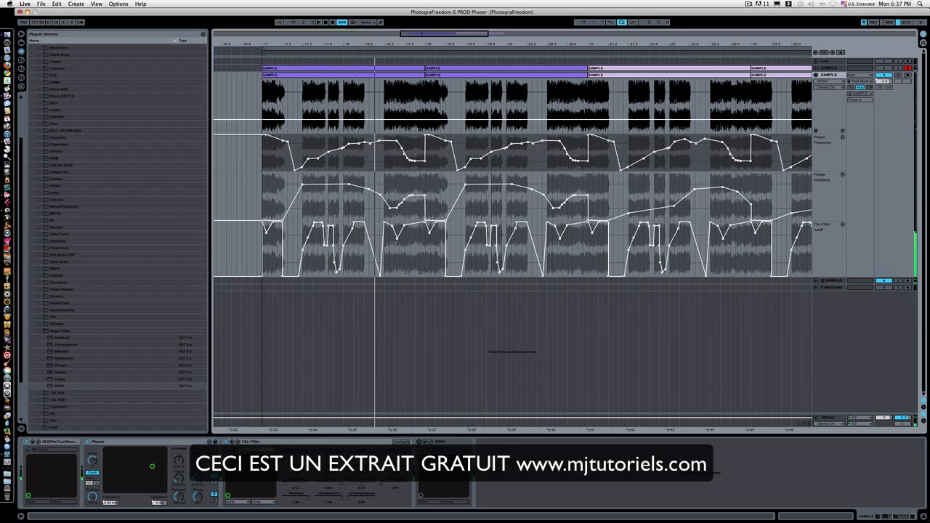
{"action": "left_click", "coordinate": [432, 442]}
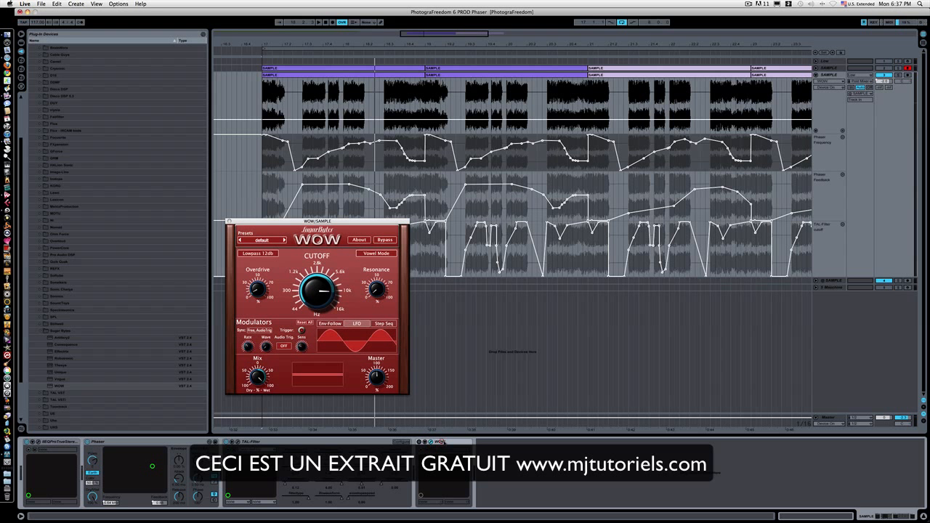
{"action": "key", "text": "Delete"}
- Add FilterFreak1 from the SoundToys plug-ins after TAL-Filter on the SAMPLE track
{"action": "left_click", "coordinate": [42, 330]}
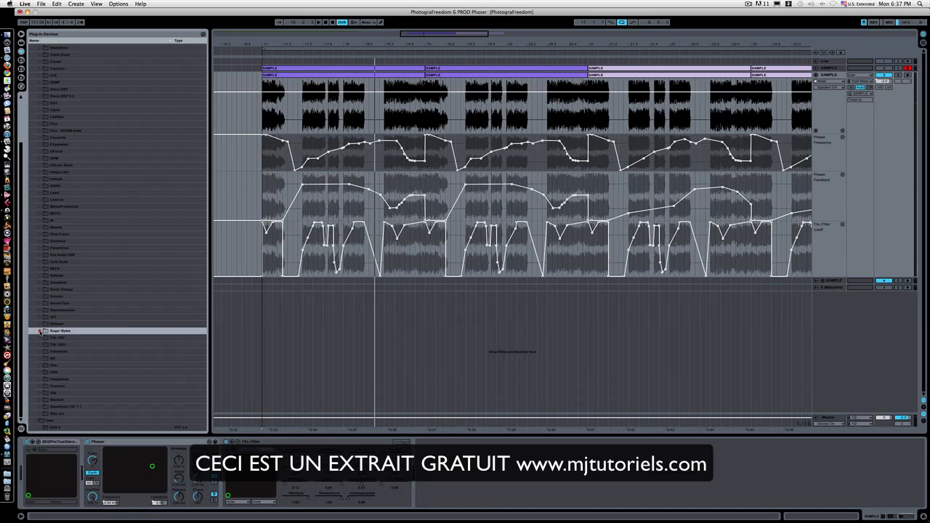
{"action": "left_click", "coordinate": [41, 303]}
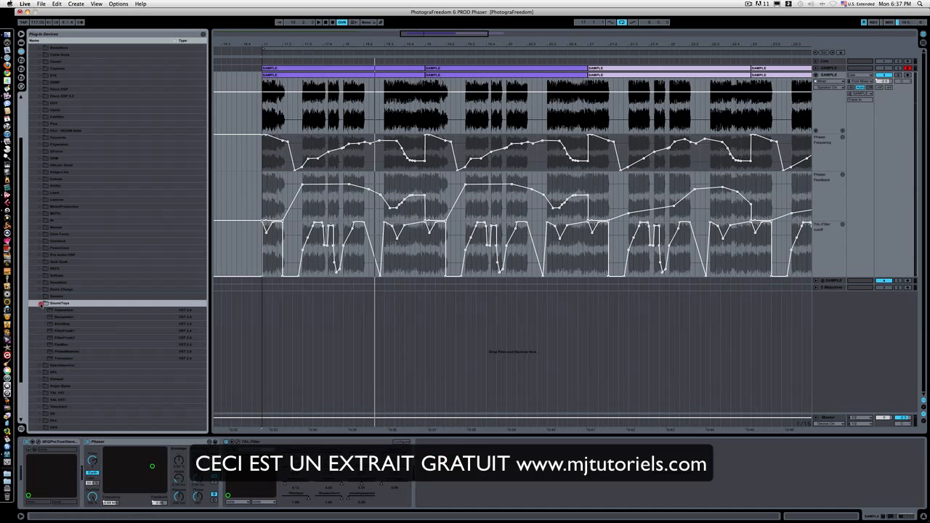
{"action": "left_click", "coordinate": [69, 331]}
{"action": "left_click_drag", "start_coordinate": [69, 330], "coordinate": [441, 469]}
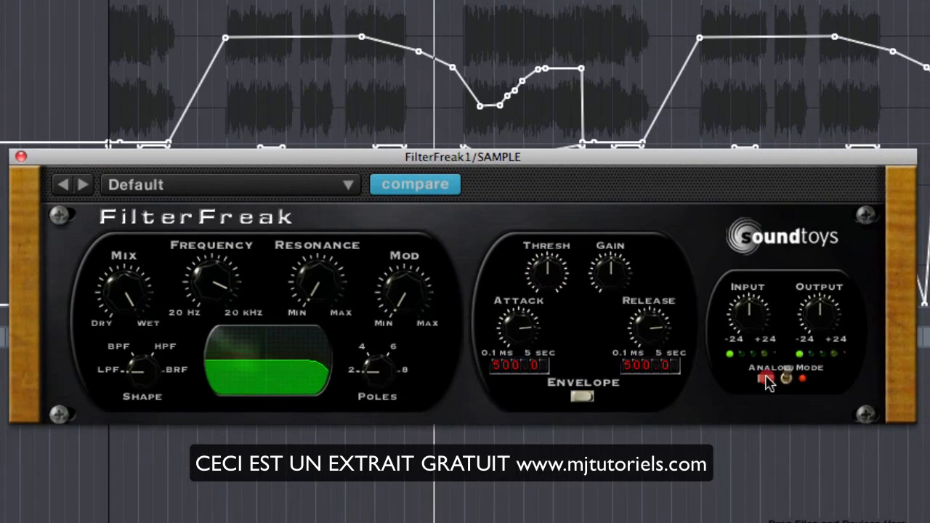
{"action": "left_click", "coordinate": [843, 295]}
{"action": "left_click", "coordinate": [838, 264]}
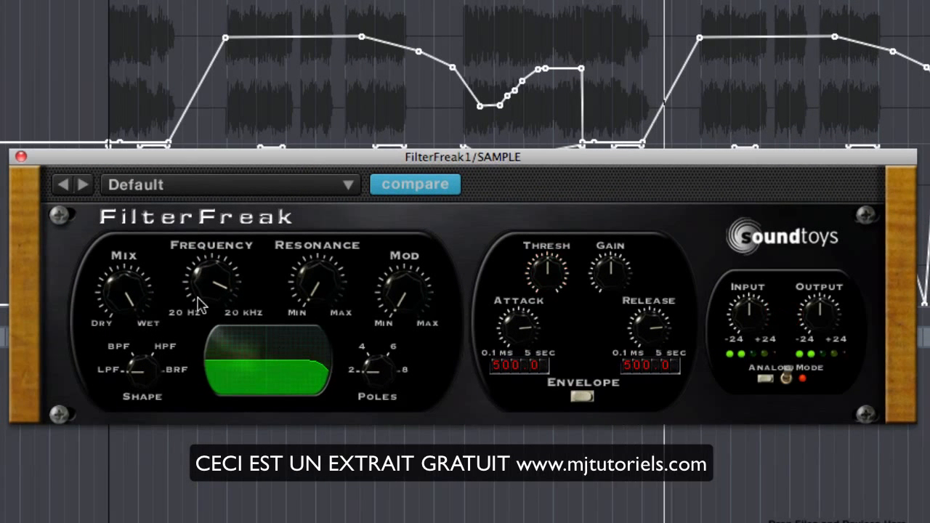
- Set FilterFreak to 4 poles with the mix fully wet, and raise its low-pass frequency toward 20 kHz
{"action": "left_click_drag", "start_coordinate": [203, 285], "coordinate": [203, 282]}
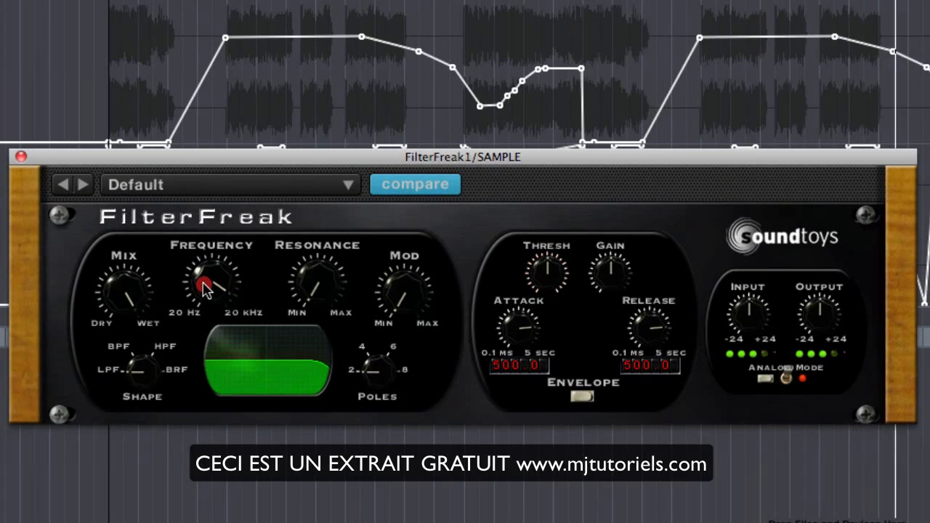
{"action": "left_click_drag", "start_coordinate": [385, 366], "coordinate": [389, 339]}
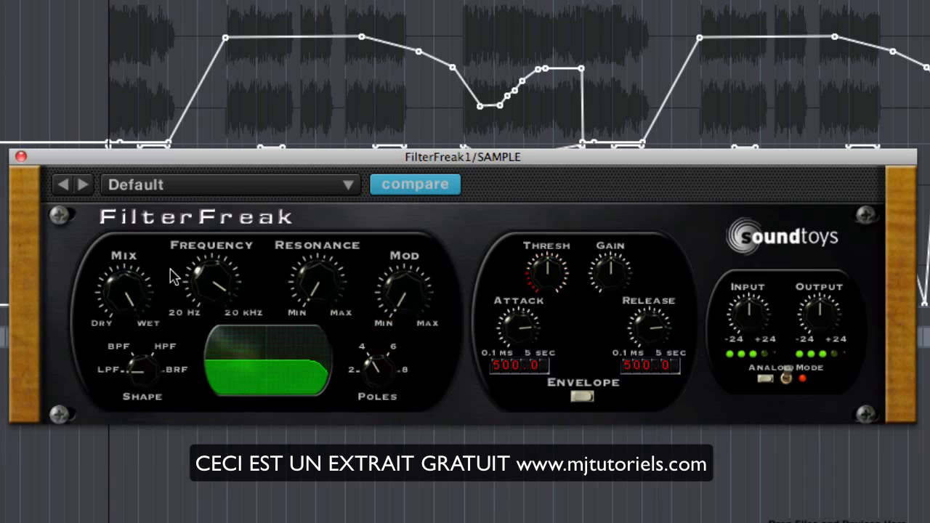
{"action": "left_click_drag", "start_coordinate": [125, 299], "coordinate": [129, 239]}
{"action": "left_click_drag", "start_coordinate": [216, 273], "coordinate": [218, 263]}
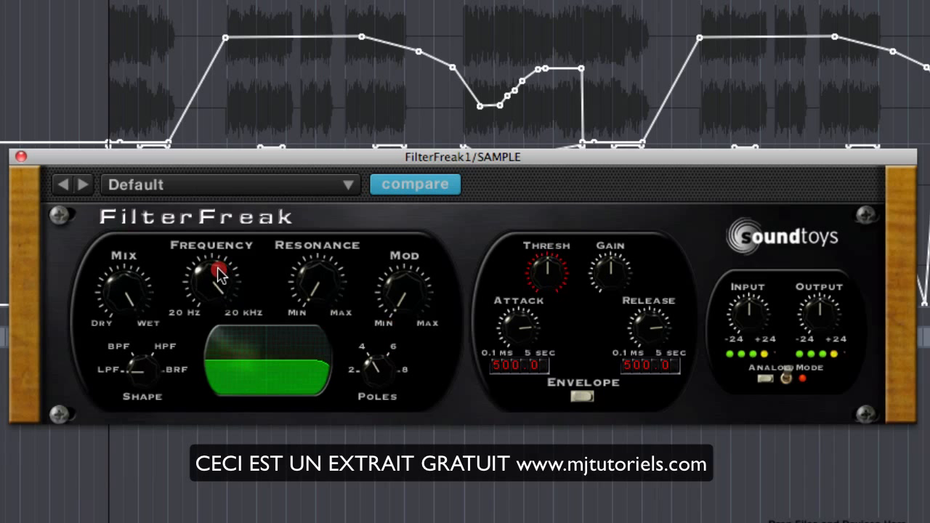
- Raise FilterFreak's input and output levels slightly, fine-tune its resonance and frequency, and close its editor
{"action": "left_click_drag", "start_coordinate": [748, 320], "coordinate": [747, 310]}
{"action": "left_click_drag", "start_coordinate": [813, 313], "coordinate": [815, 312]}
{"action": "left_click", "coordinate": [751, 313]}
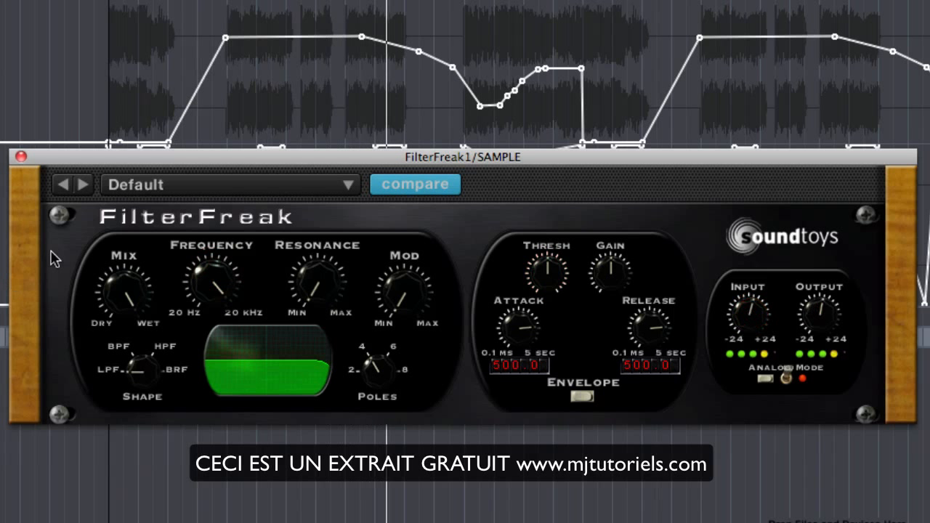
{"action": "left_click_drag", "start_coordinate": [310, 290], "coordinate": [307, 276]}
{"action": "left_click_drag", "start_coordinate": [215, 291], "coordinate": [213, 286]}
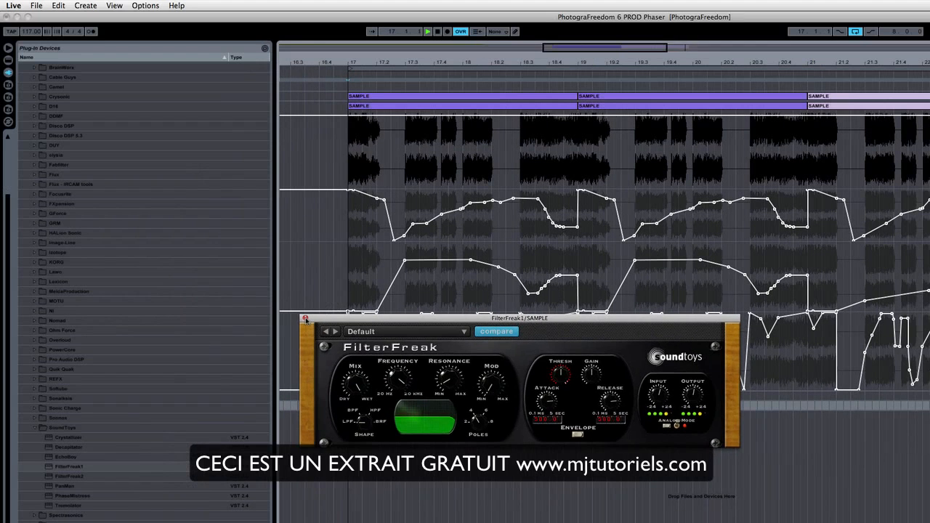
{"action": "left_click", "coordinate": [305, 320]}
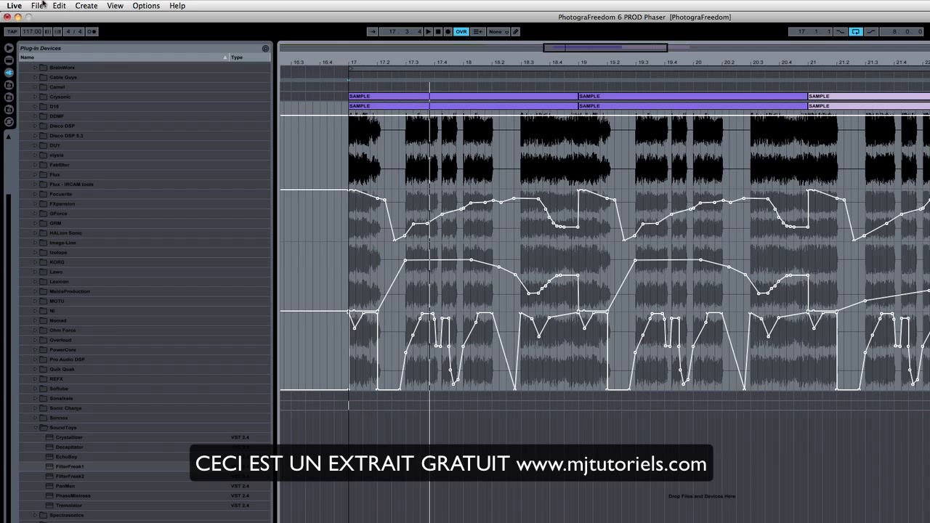
- Save the Live Set under its existing name
{"action": "left_click", "coordinate": [38, 6]}
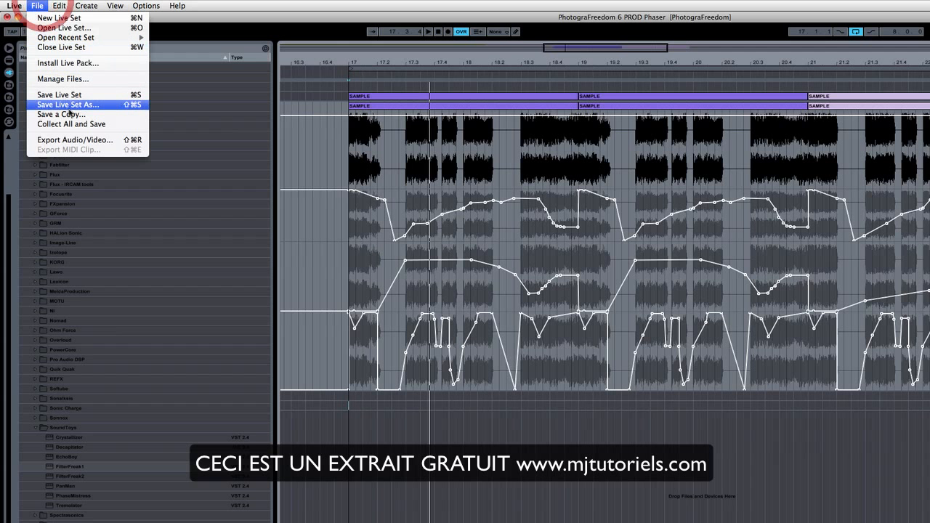
{"action": "left_click", "coordinate": [77, 92]}
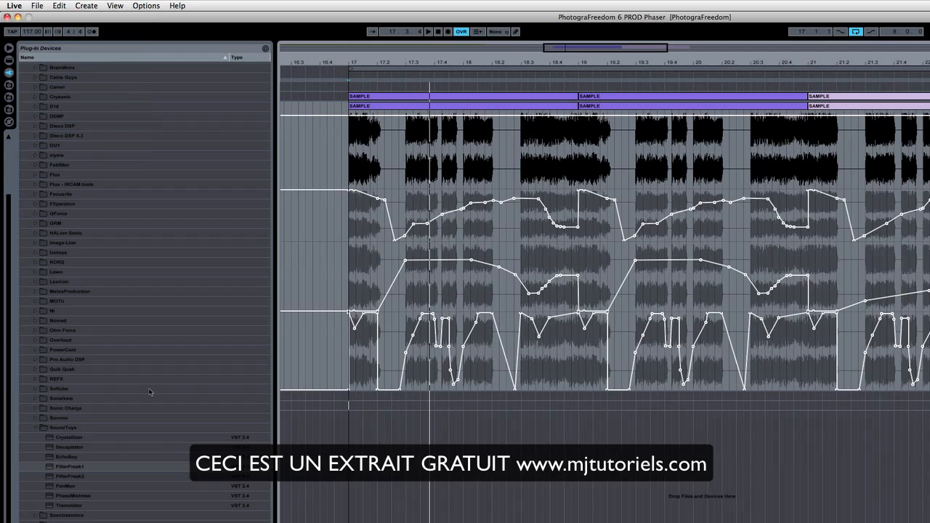
- Add Live's Limiter audio effect after FilterFreak1 on the SAMPLE track, with its gain at 2 dB
{"action": "scroll", "coordinate": [62, 194], "scroll_direction": "up", "scroll_amount": 3}
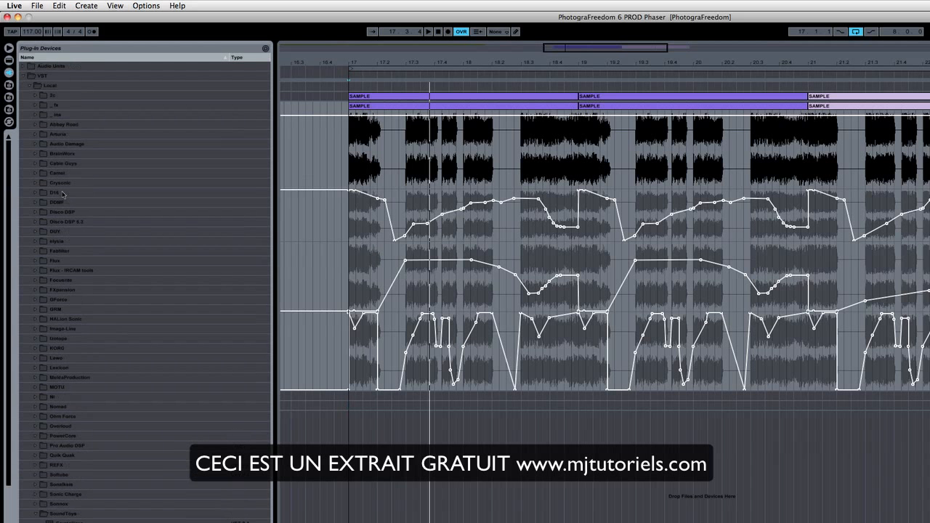
{"action": "left_click", "coordinate": [9, 61]}
{"action": "left_click", "coordinate": [23, 203]}
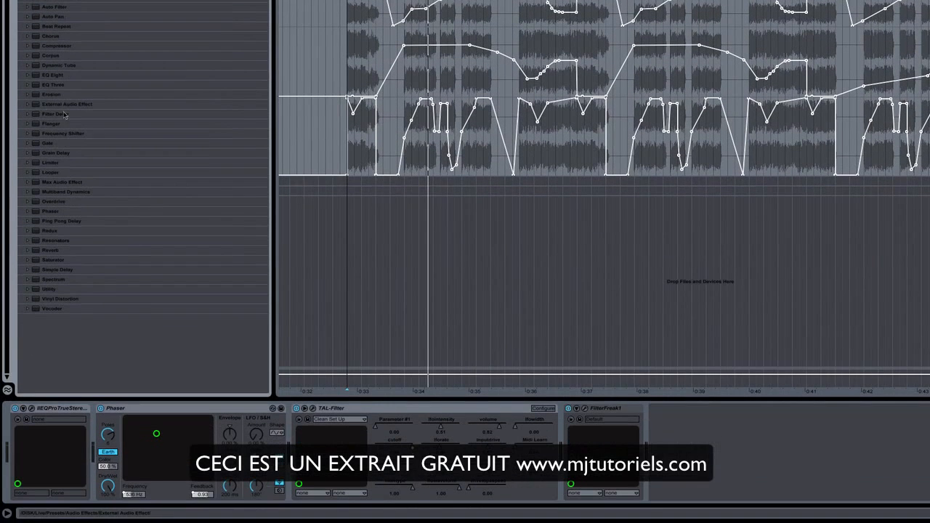
{"action": "left_click_drag", "start_coordinate": [53, 166], "coordinate": [743, 436]}
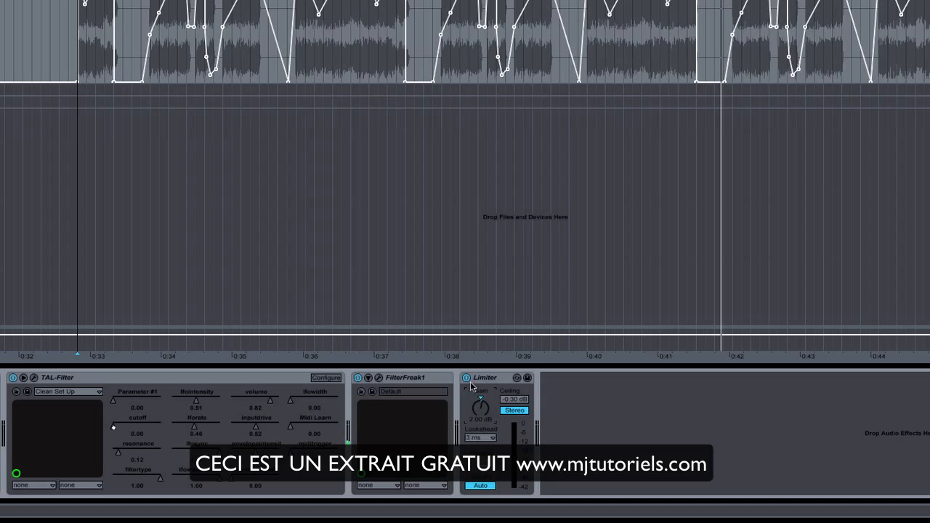
{"action": "left_click", "coordinate": [602, 411]}
{"action": "left_click", "coordinate": [503, 378]}
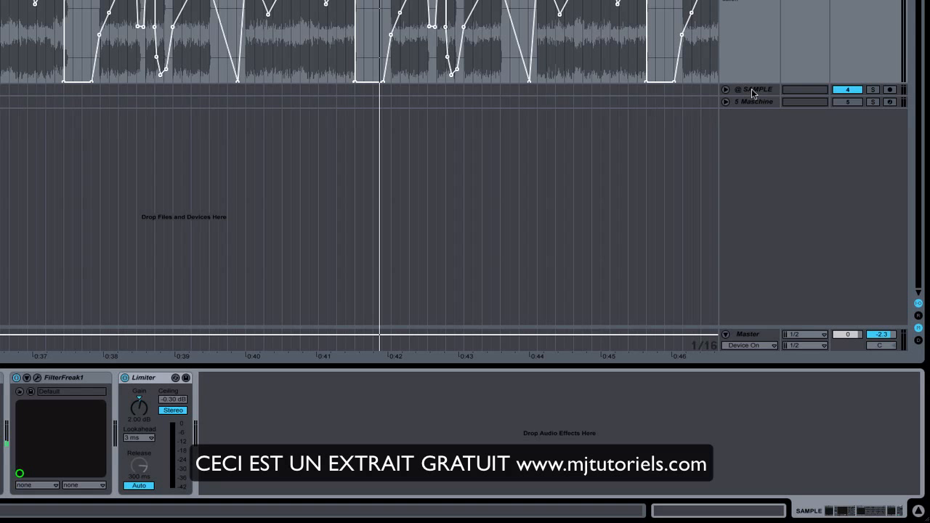
- Unfold the @ SAMPLE track, display its Utility gain automation, and play the arrangement
{"action": "left_click", "coordinate": [753, 93]}
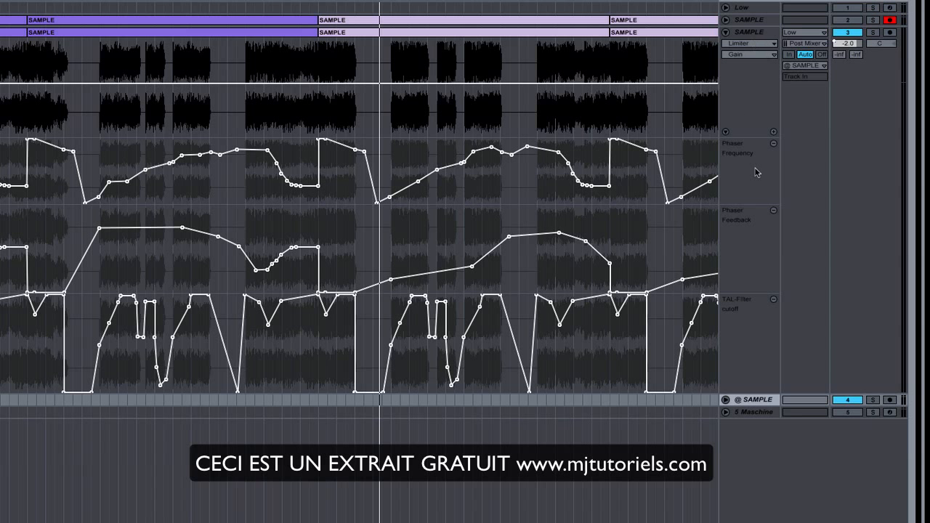
{"action": "left_click", "coordinate": [725, 400]}
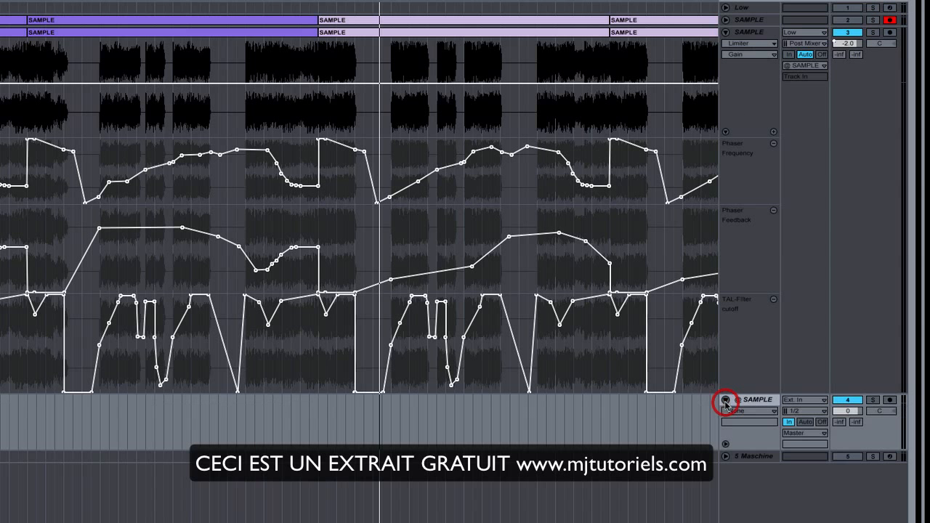
{"action": "left_click", "coordinate": [725, 401]}
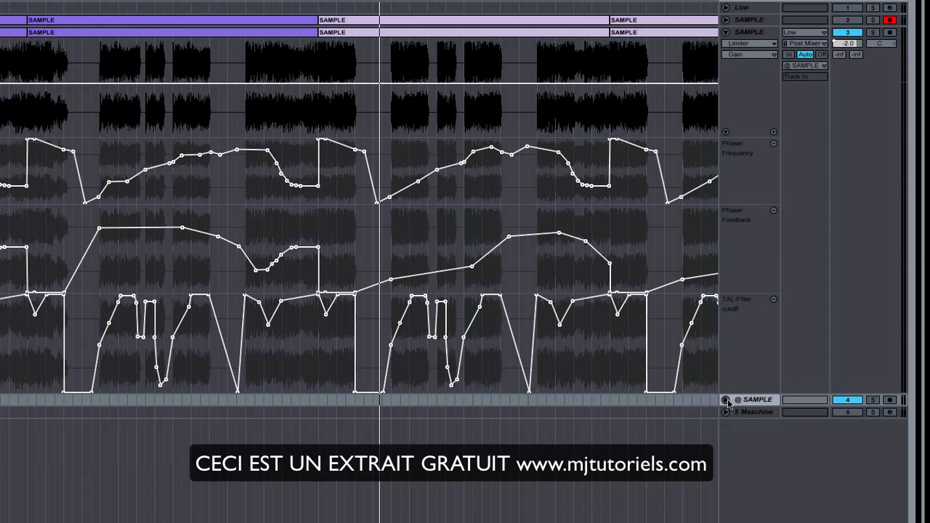
{"action": "left_click", "coordinate": [725, 400]}
{"action": "left_click", "coordinate": [756, 411]}
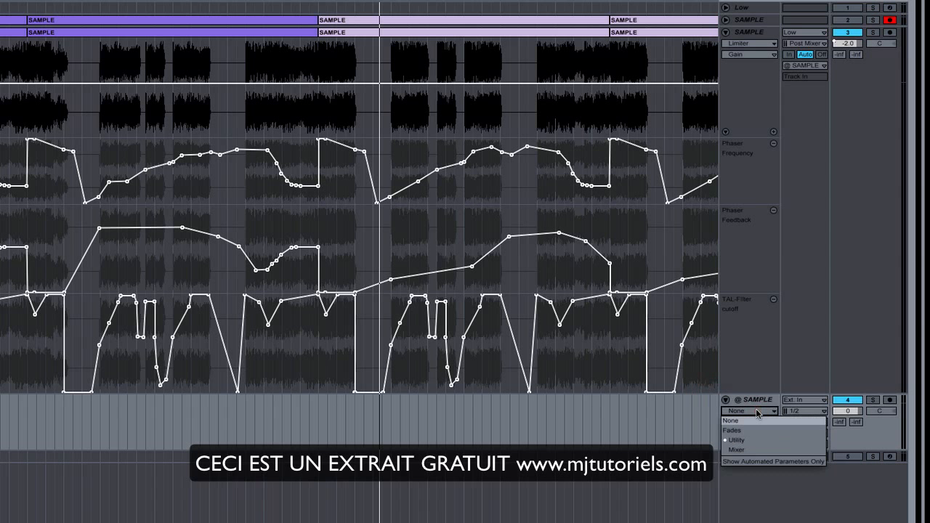
{"action": "left_click", "coordinate": [757, 439]}
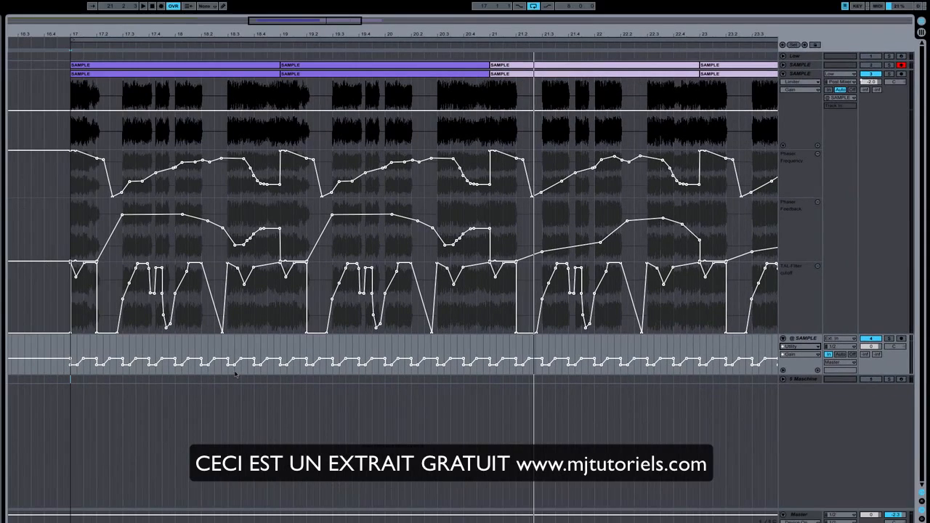
{"action": "key", "text": "space"}
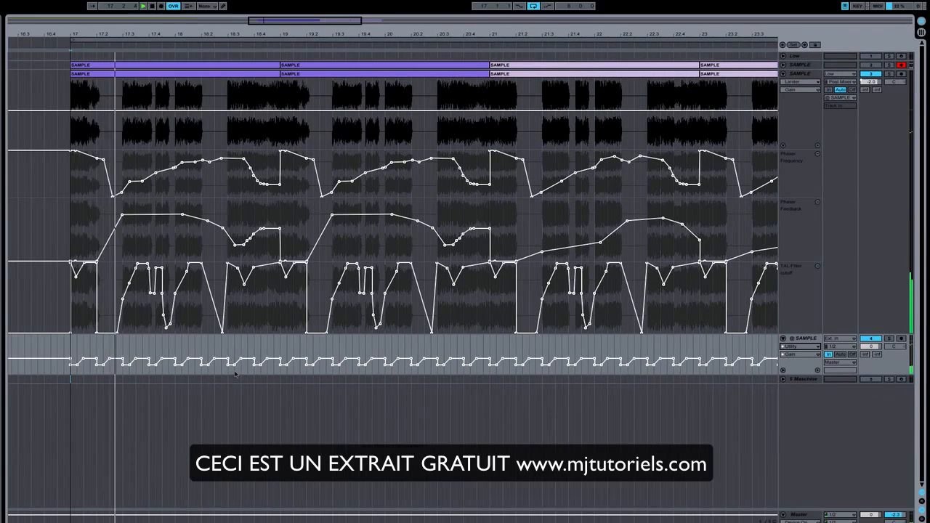